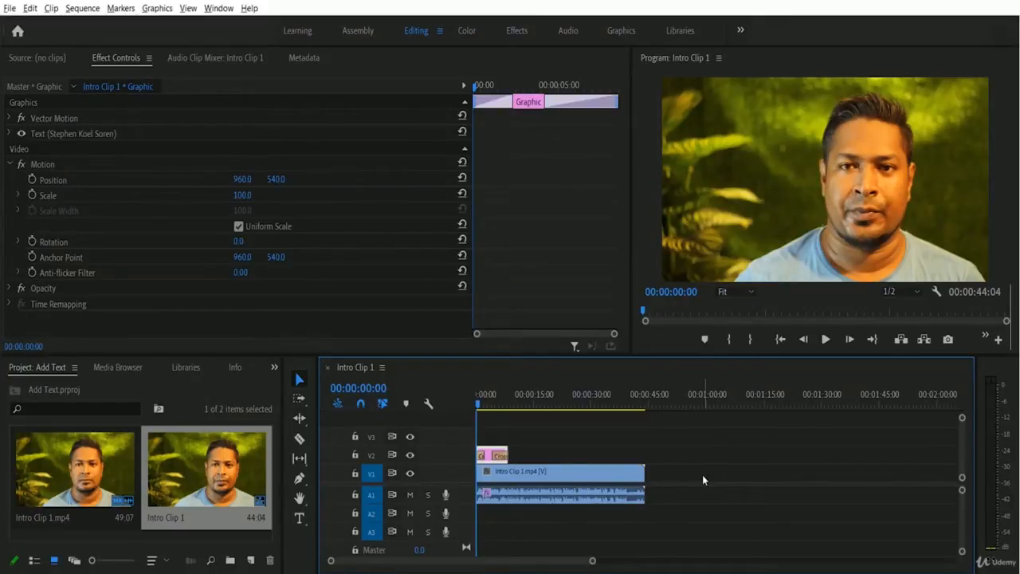
- Play through the finished titled preview, then move the playhead to 00:00:02:15
left_click(826, 340)
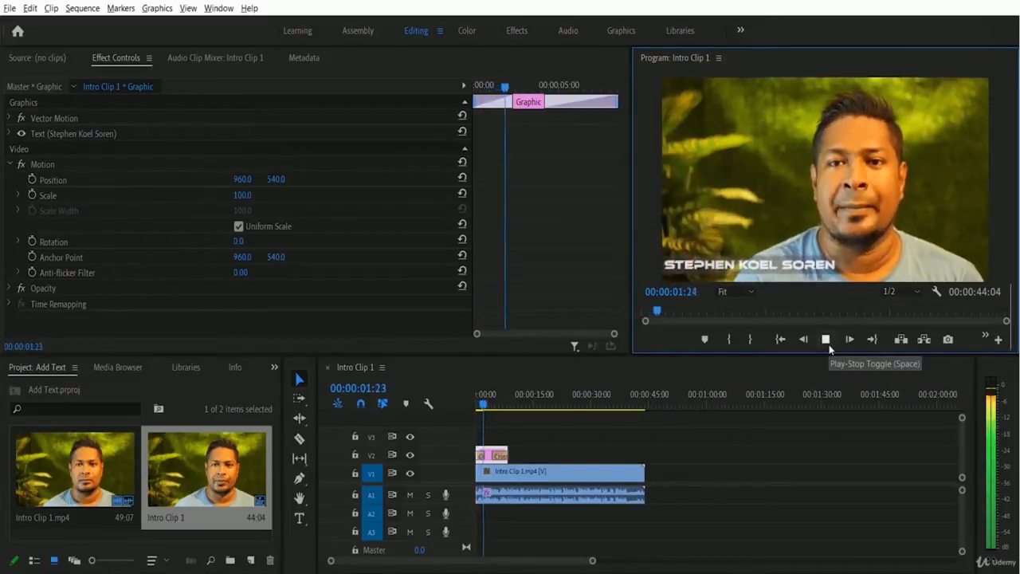
left_click(829, 344)
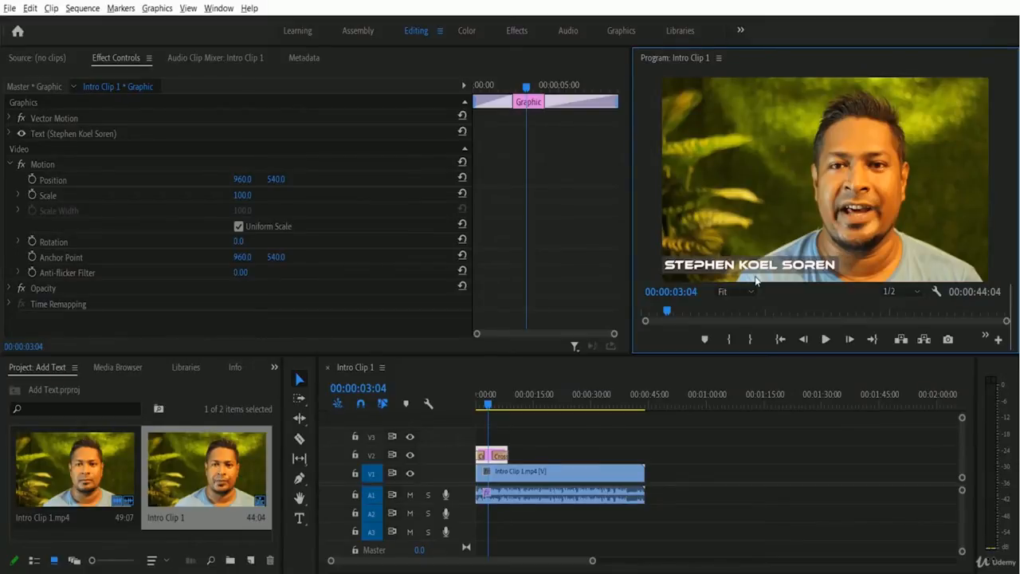
left_click(825, 340)
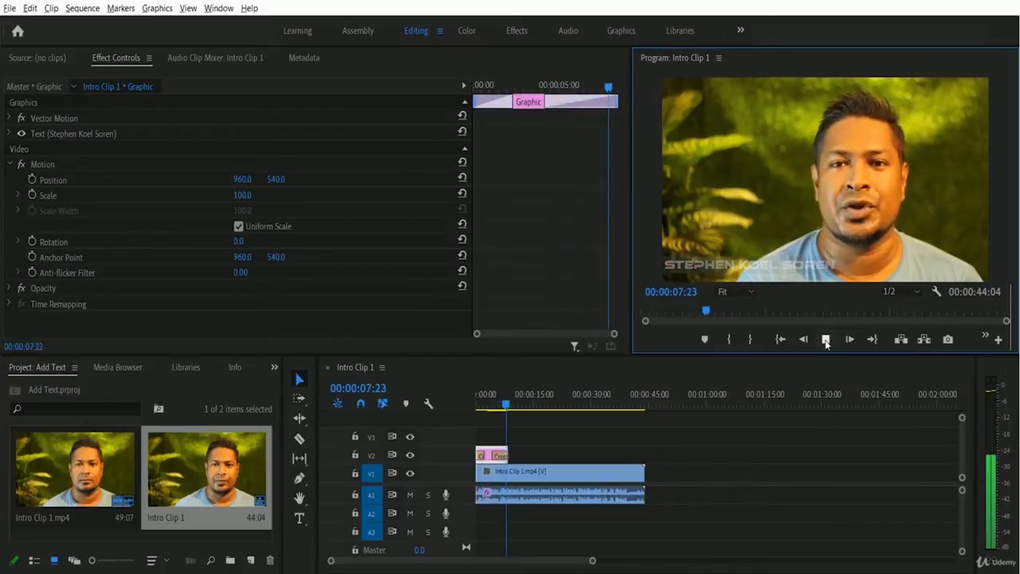
left_click(825, 340)
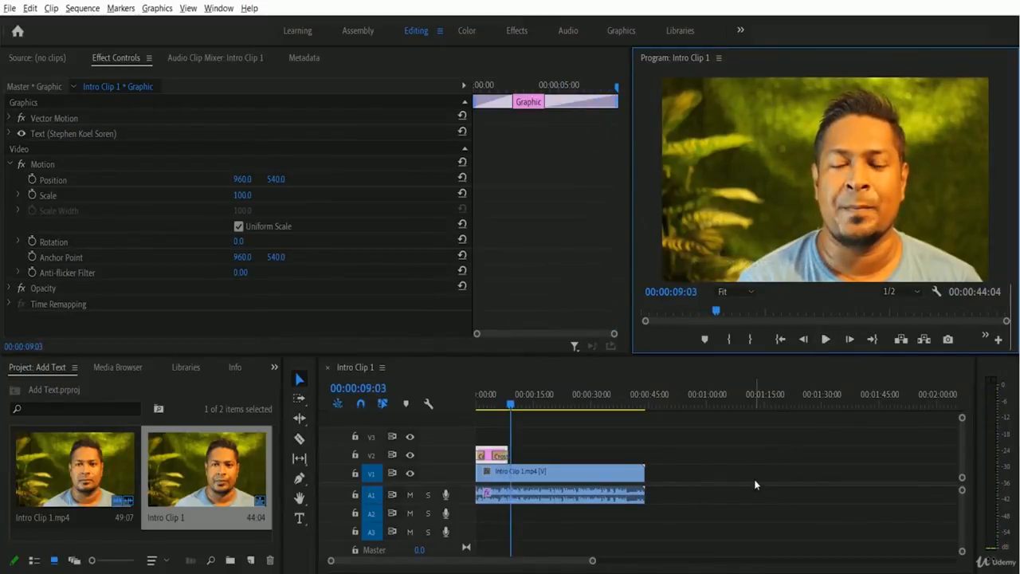
left_click(481, 400)
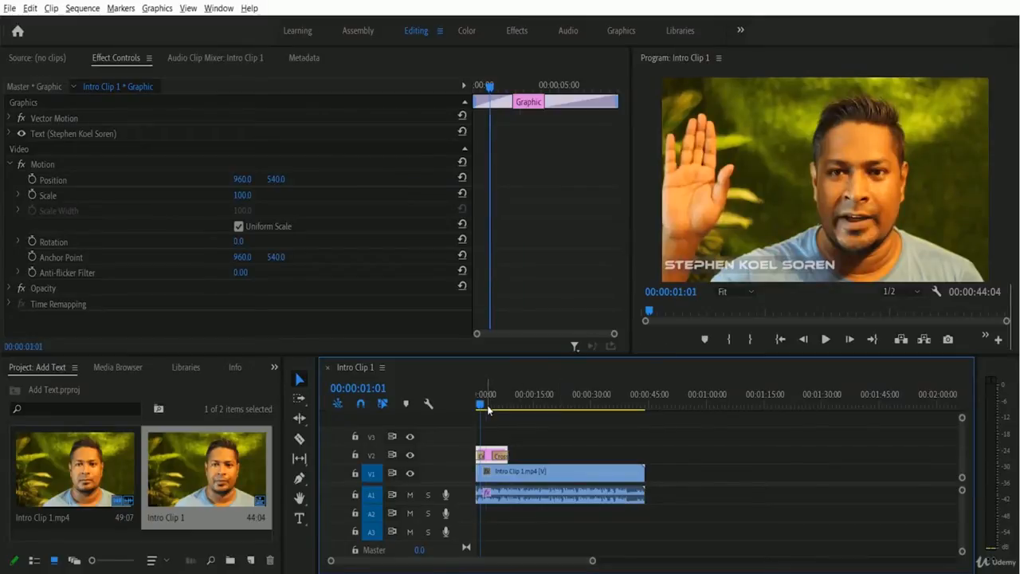
left_click(488, 409)
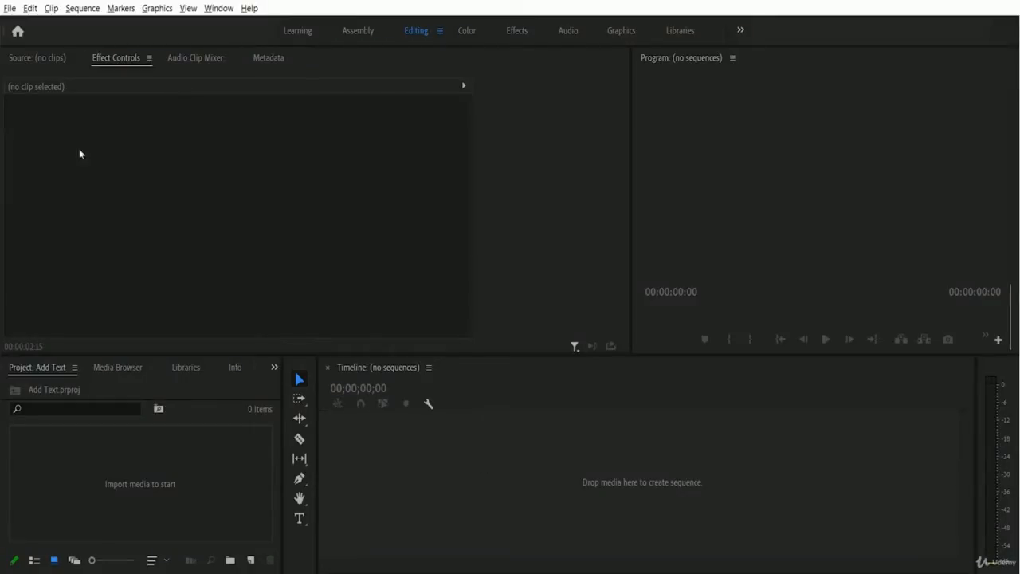
- Import Intro Clip 1 and drag it into the Timeline to create its sequence
left_click(10, 9)
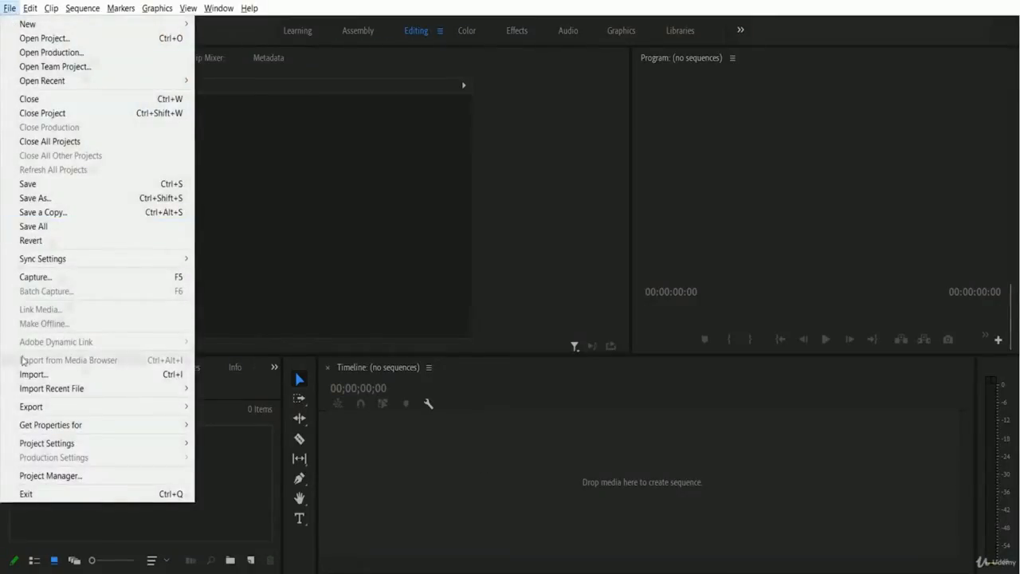
left_click(76, 375)
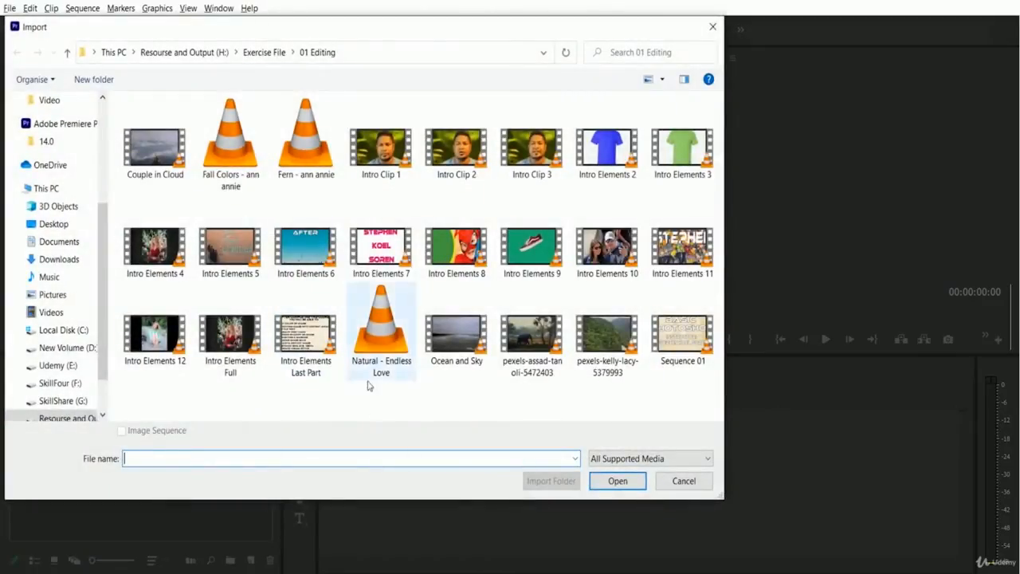
left_click(380, 147)
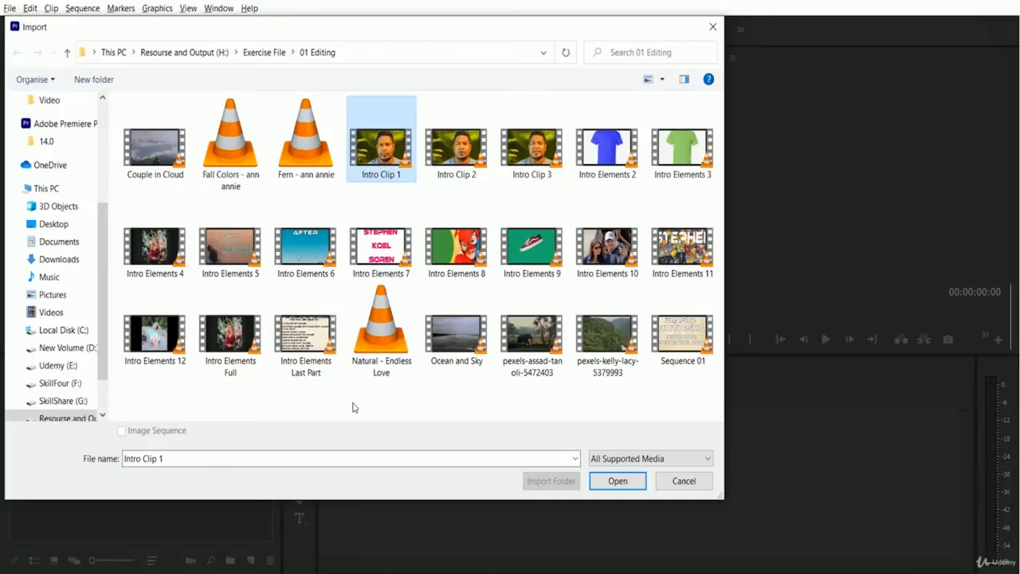
left_click(619, 482)
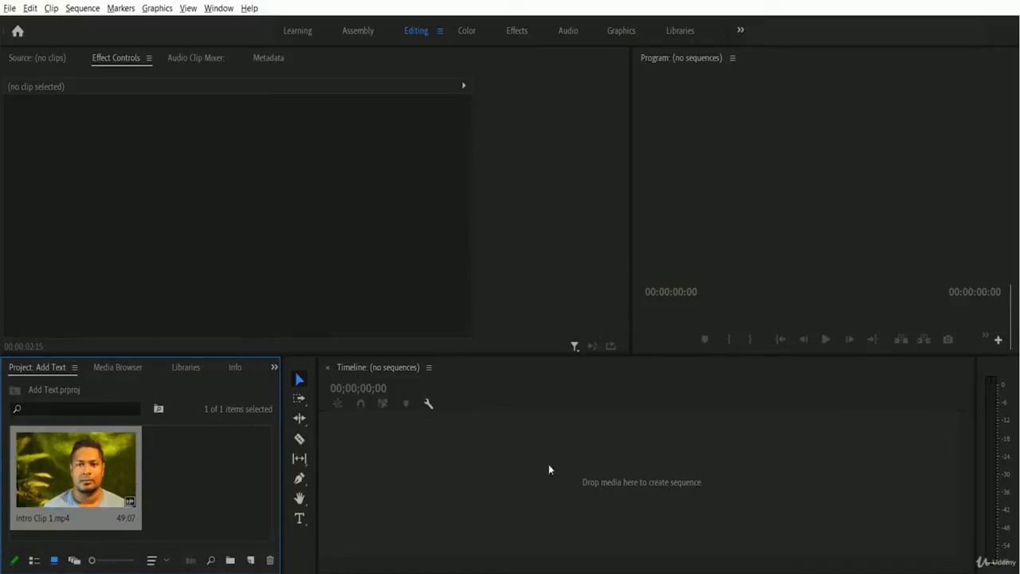
left_click_drag(94, 474, 492, 476)
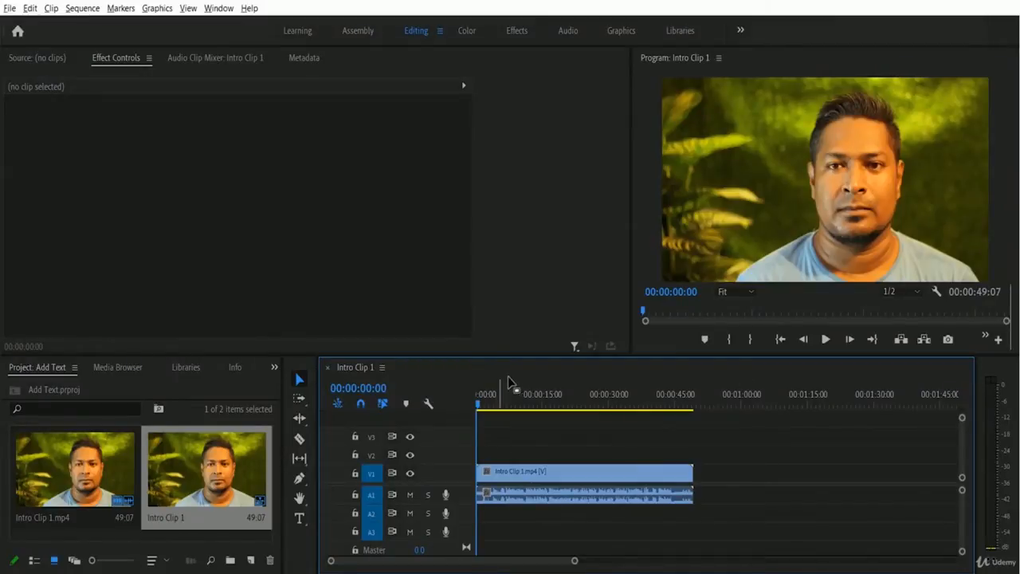
- Split Intro Clip 1 with the Razor tool at 00:00:05:06
left_click(500, 405)
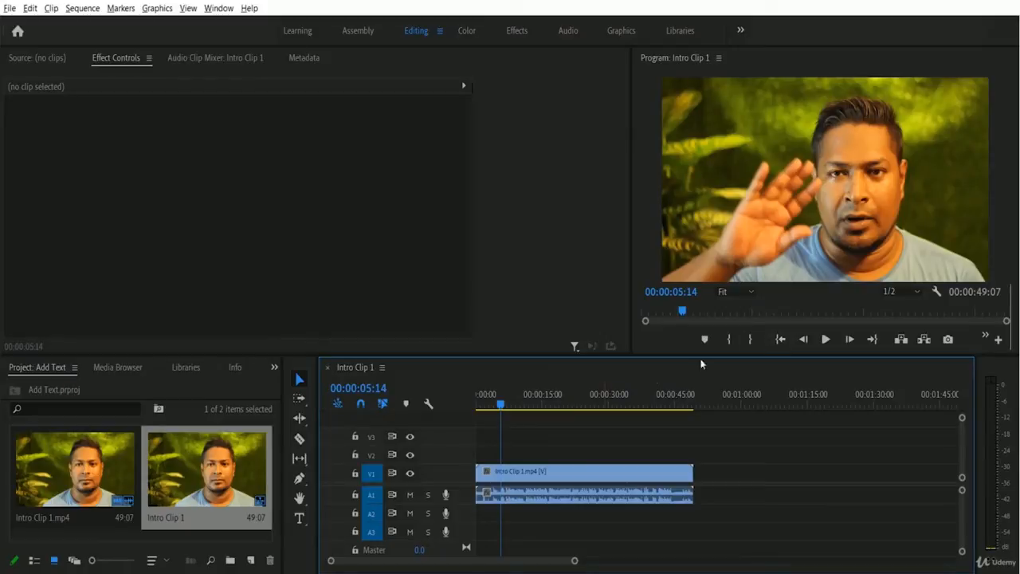
left_click(499, 407)
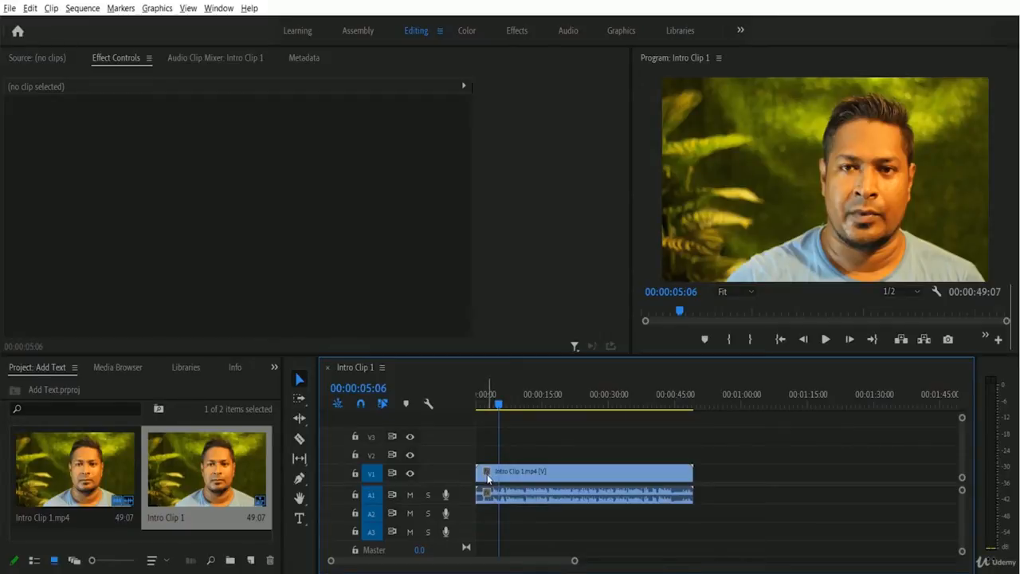
left_click(299, 439)
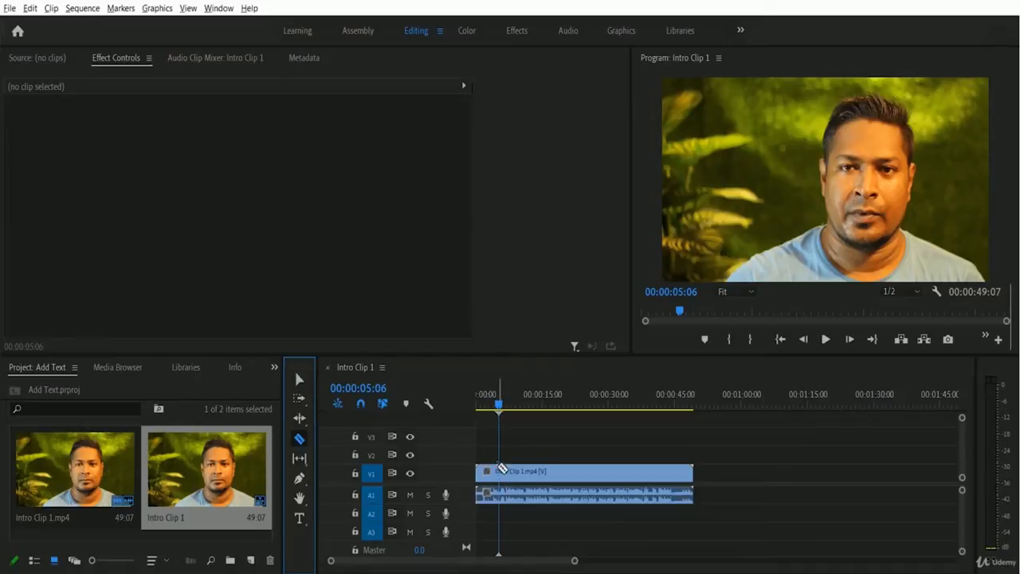
left_click(502, 472)
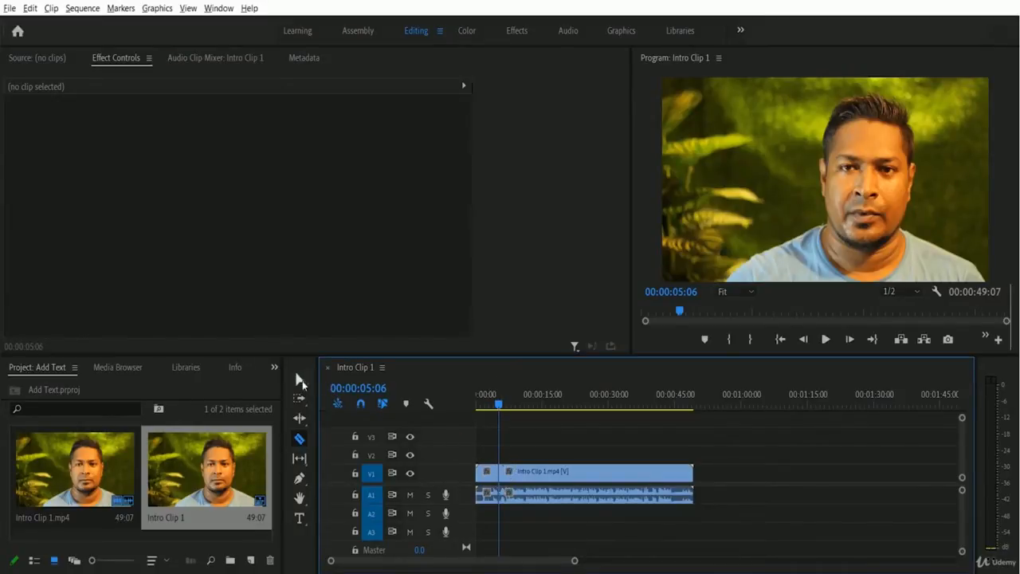
- Delete the first five-second piece and ripple-delete the gap so the clip starts at zero
left_click(299, 380)
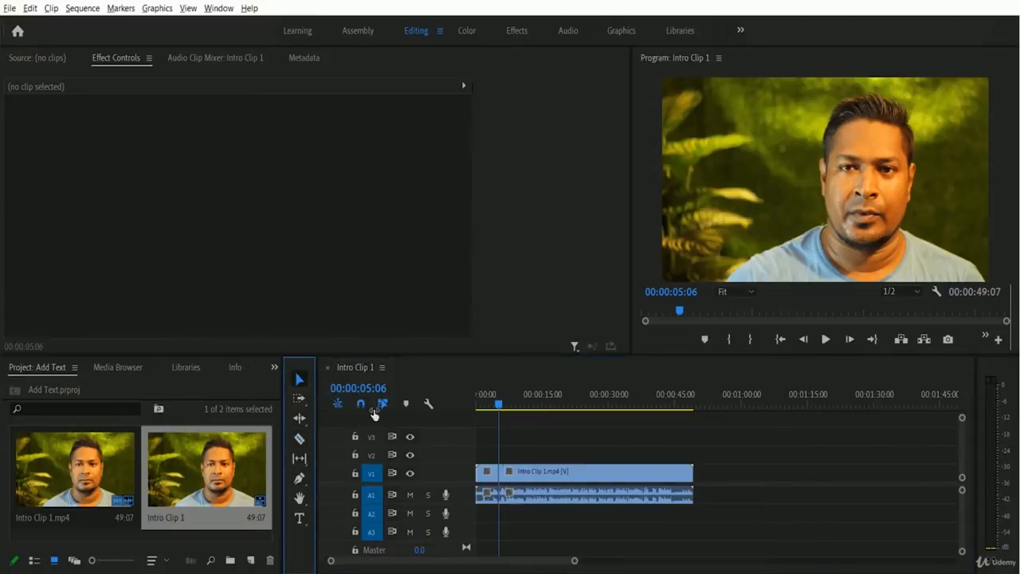
left_click(488, 476)
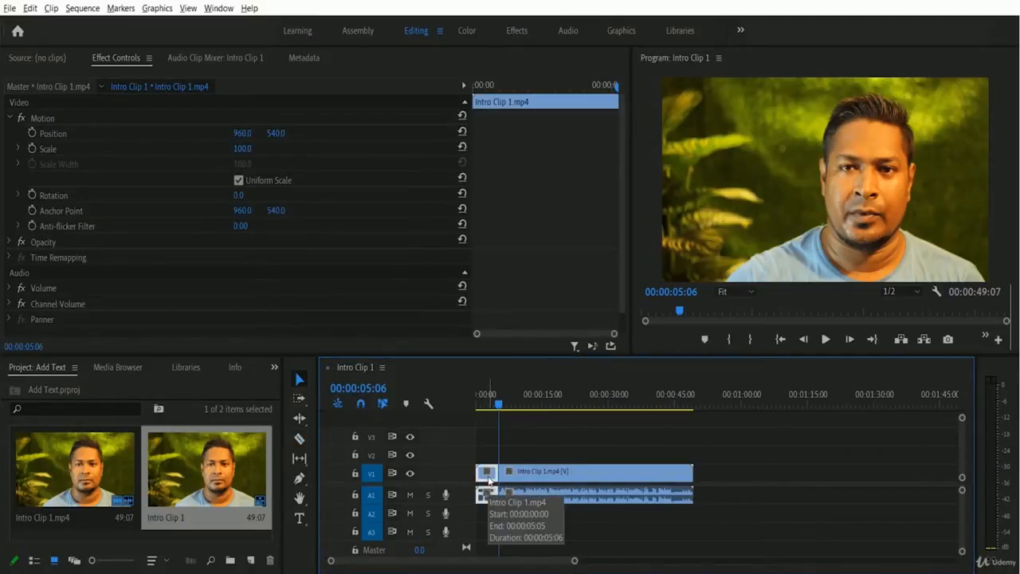
key("Delete")
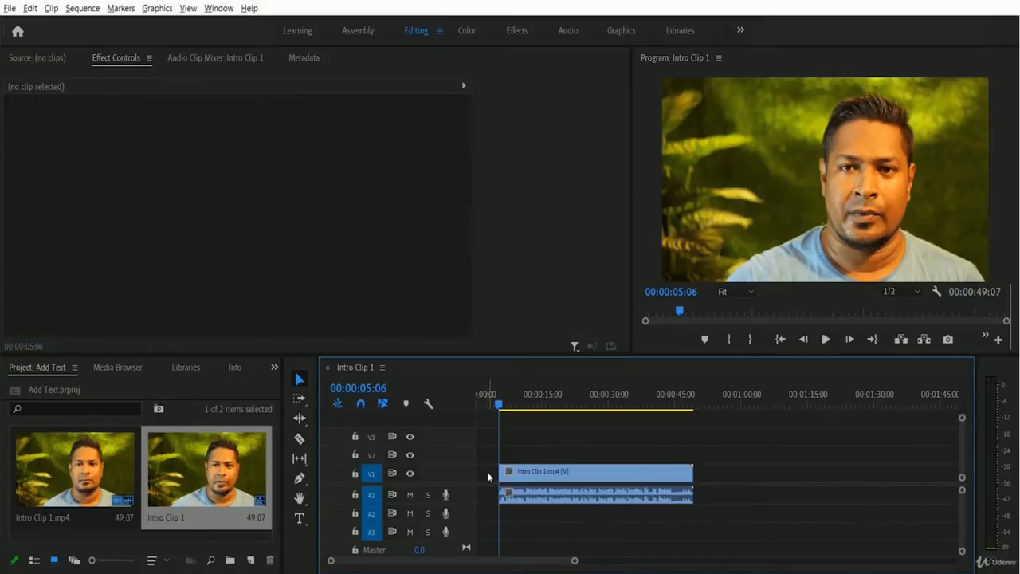
left_click(490, 473)
right_click(490, 473)
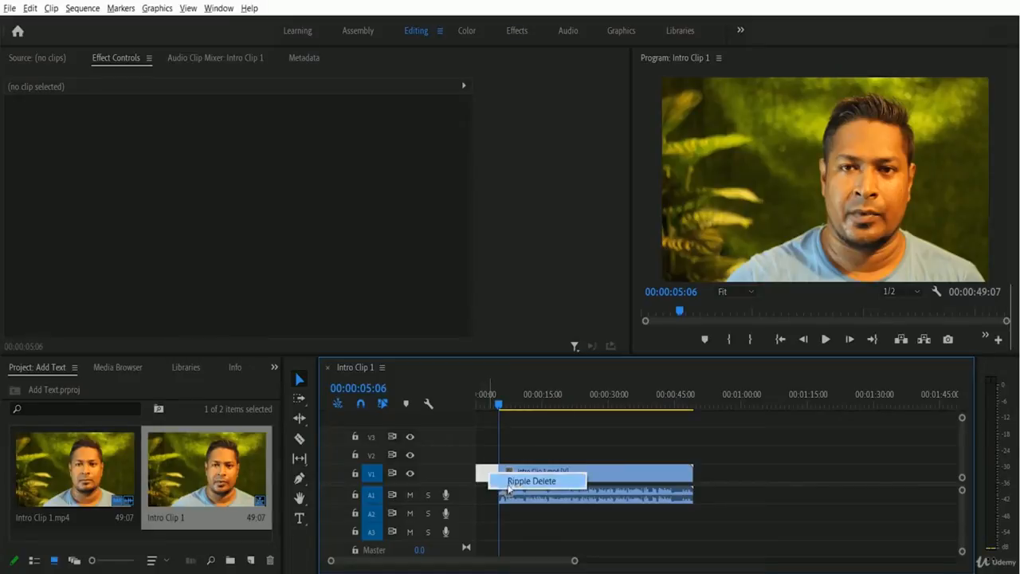
left_click(509, 481)
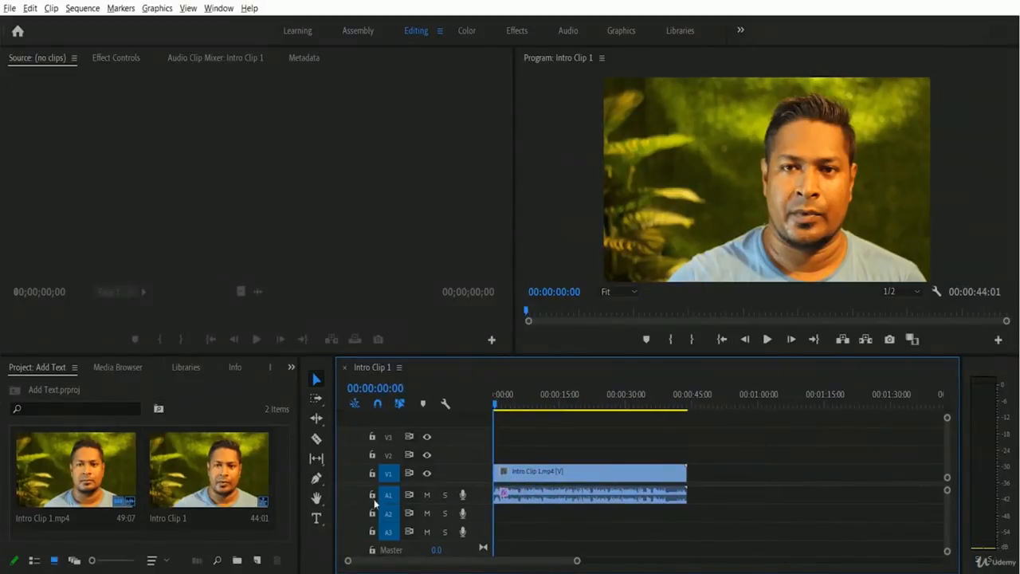
left_click(316, 518)
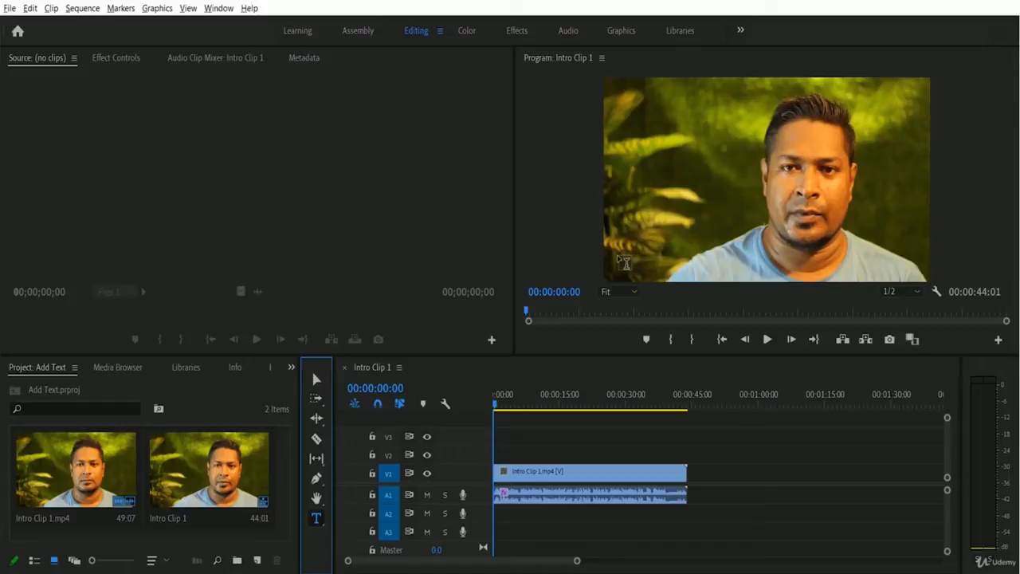
left_click(623, 262)
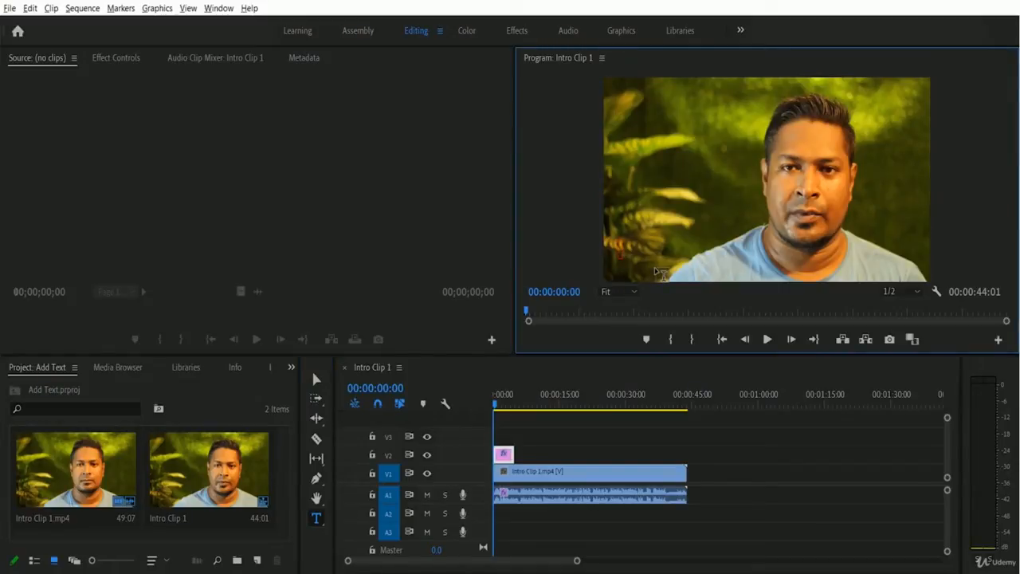
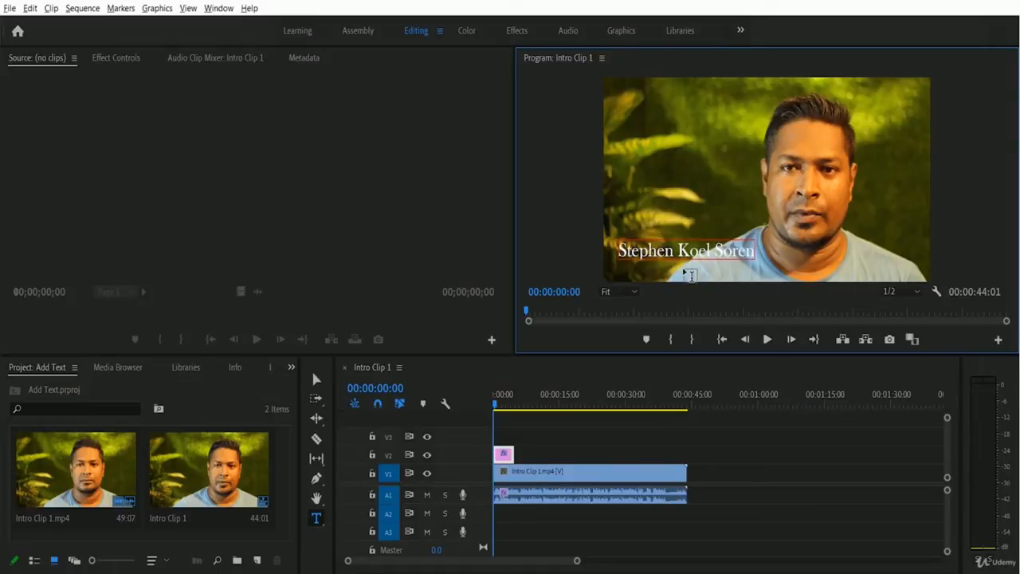
key("Escape")
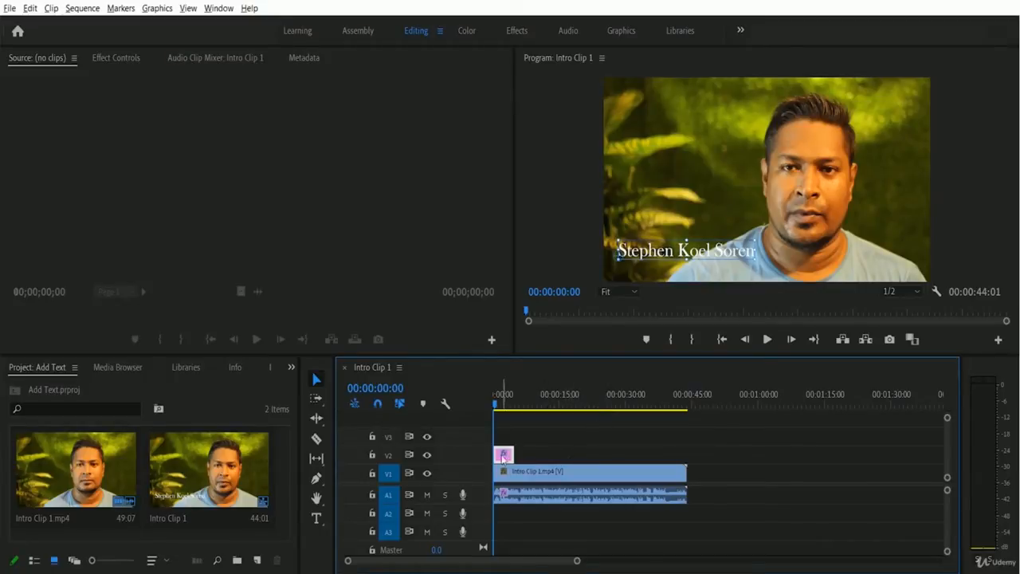
- Test the title at about 17 seconds, then move it back to the timeline start
left_click_drag(503, 457, 590, 461)
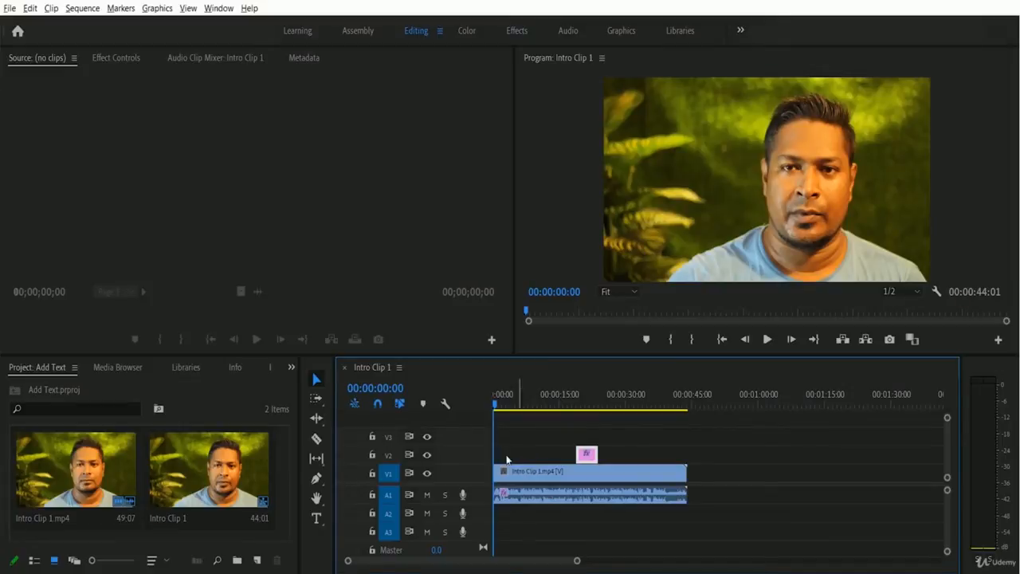
left_click(571, 404)
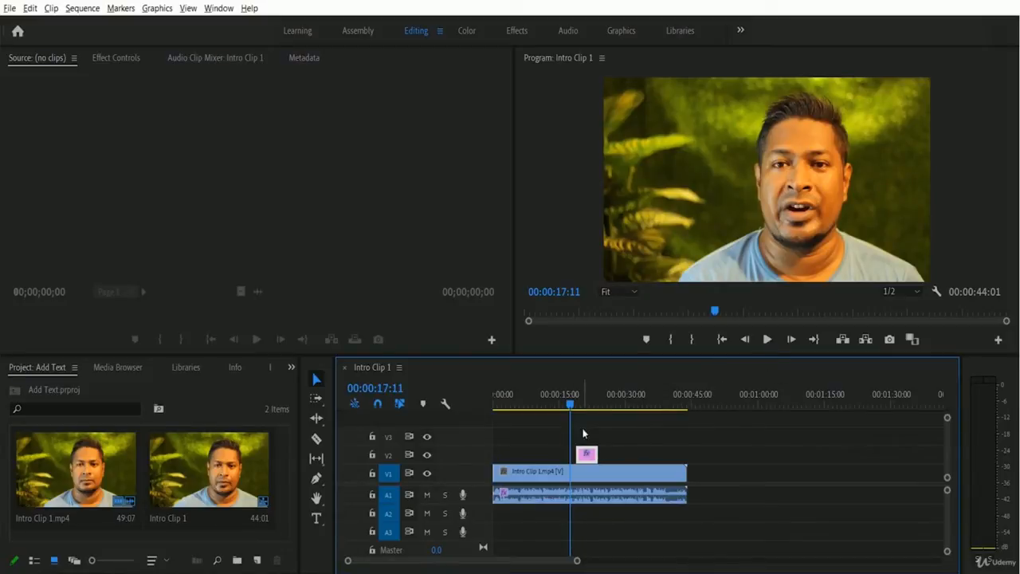
left_click(766, 339)
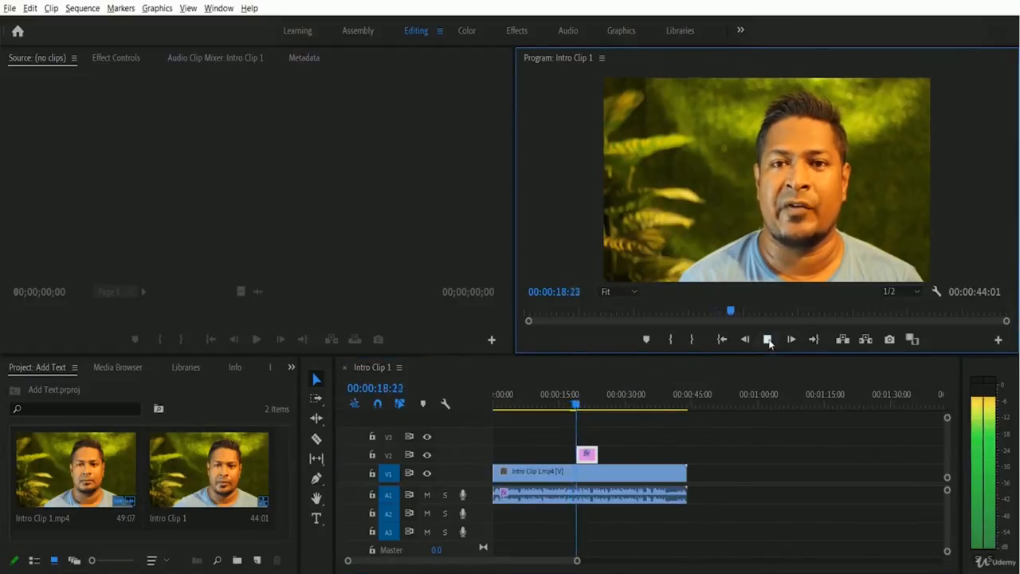
left_click(767, 340)
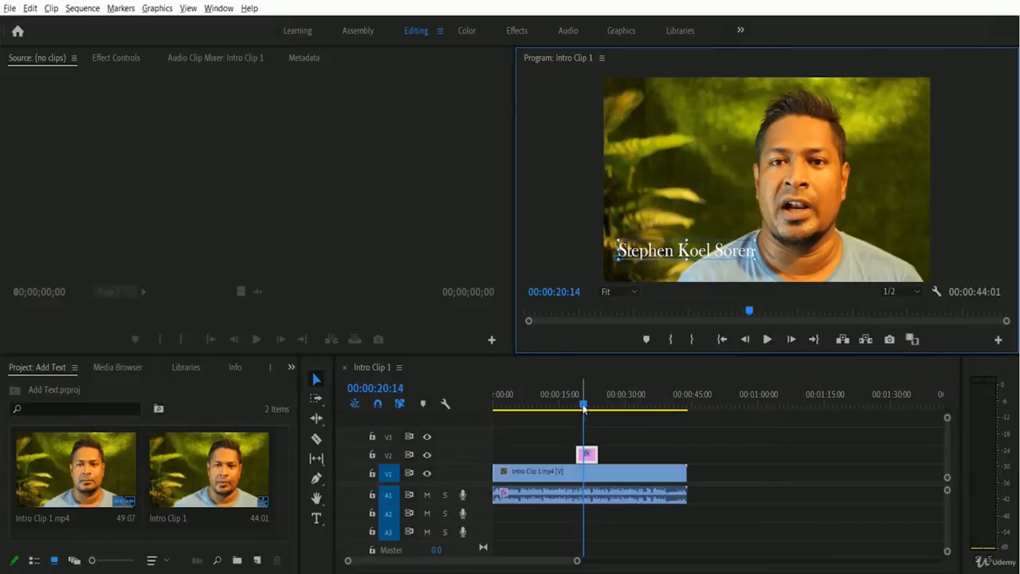
left_click_drag(583, 406, 462, 416)
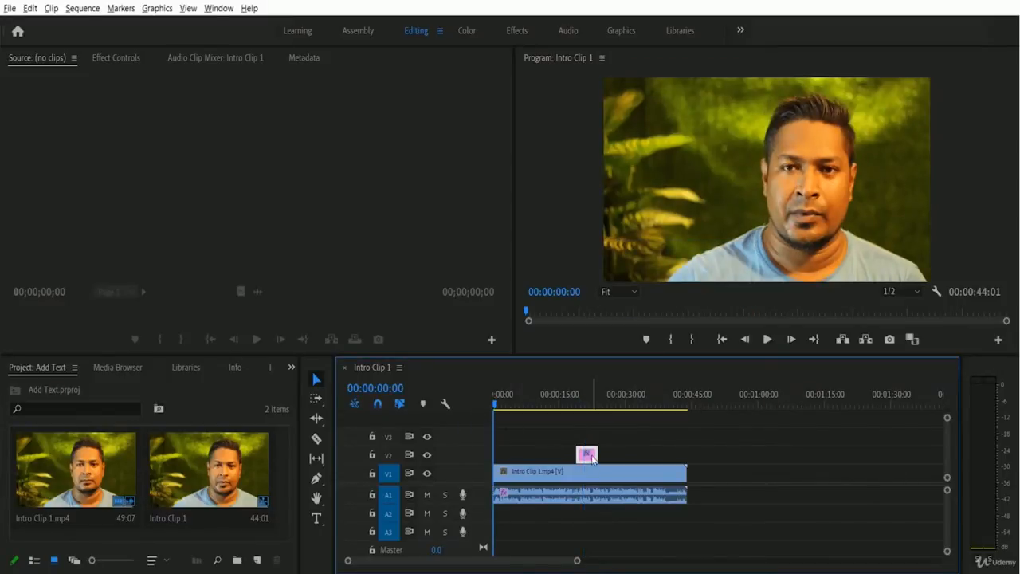
left_click_drag(591, 457, 509, 457)
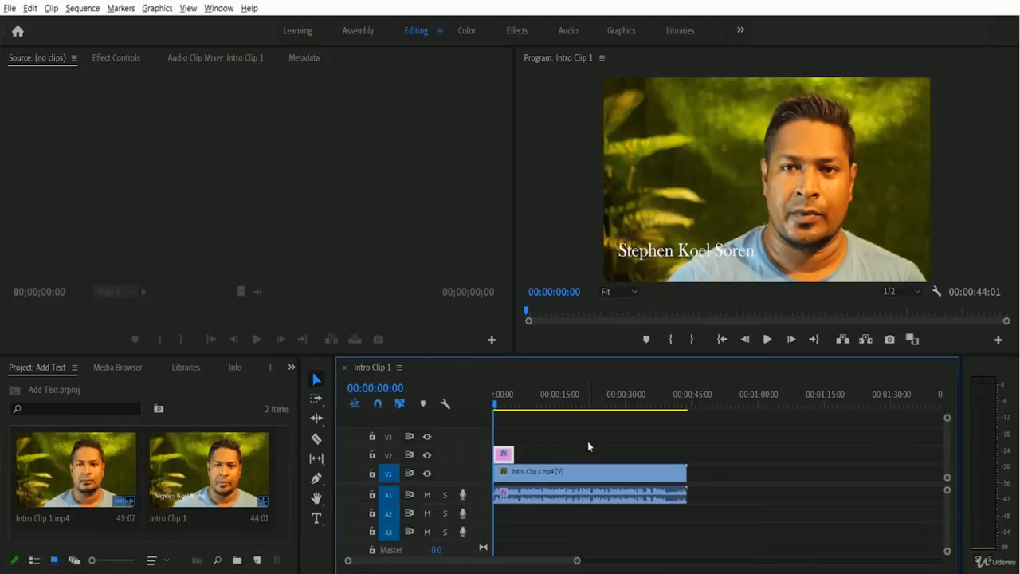
- Show the title's properties in the Essential Graphics Edit tab, down to Appearance
left_click(226, 9)
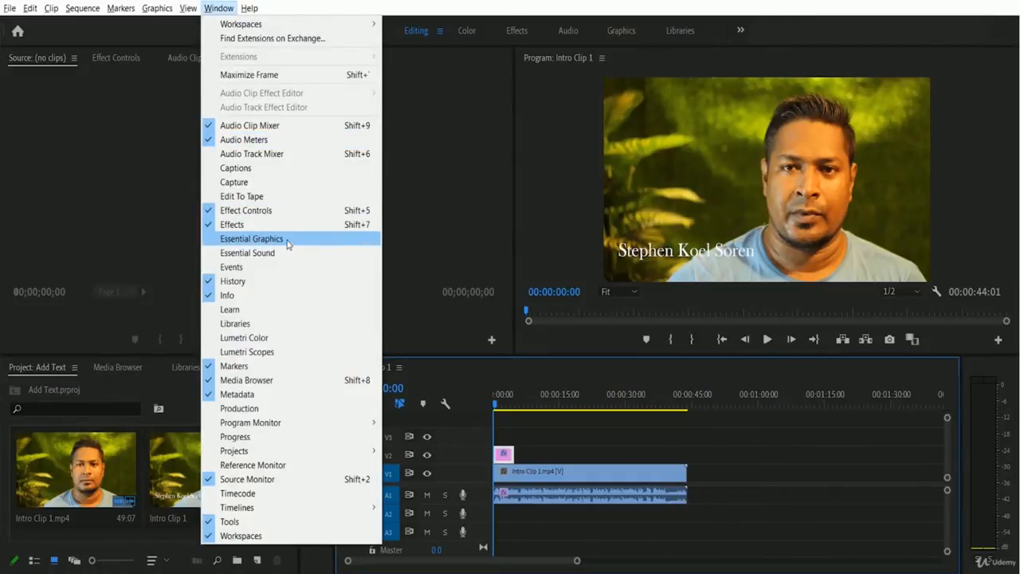
left_click(248, 242)
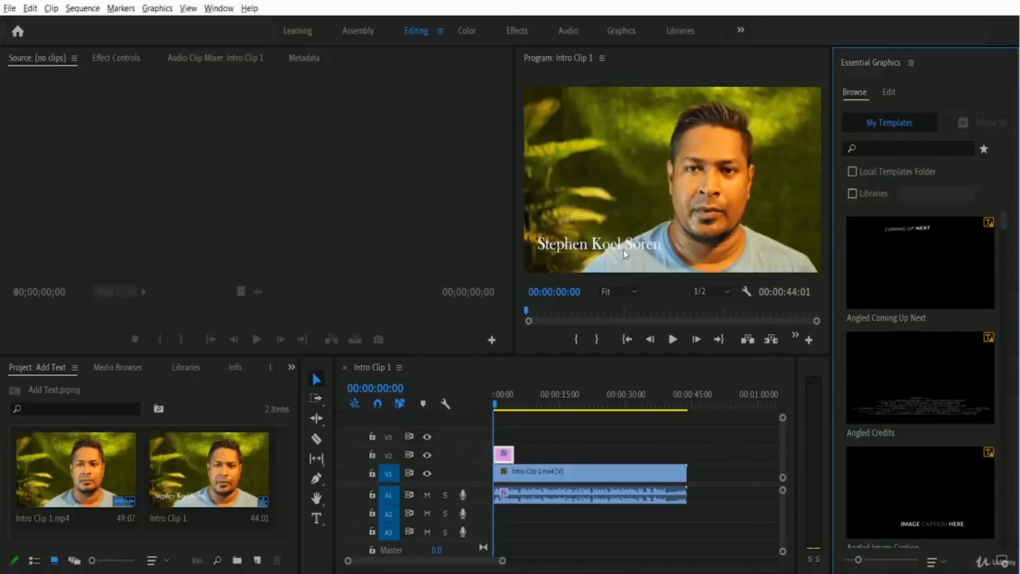
left_click(889, 94)
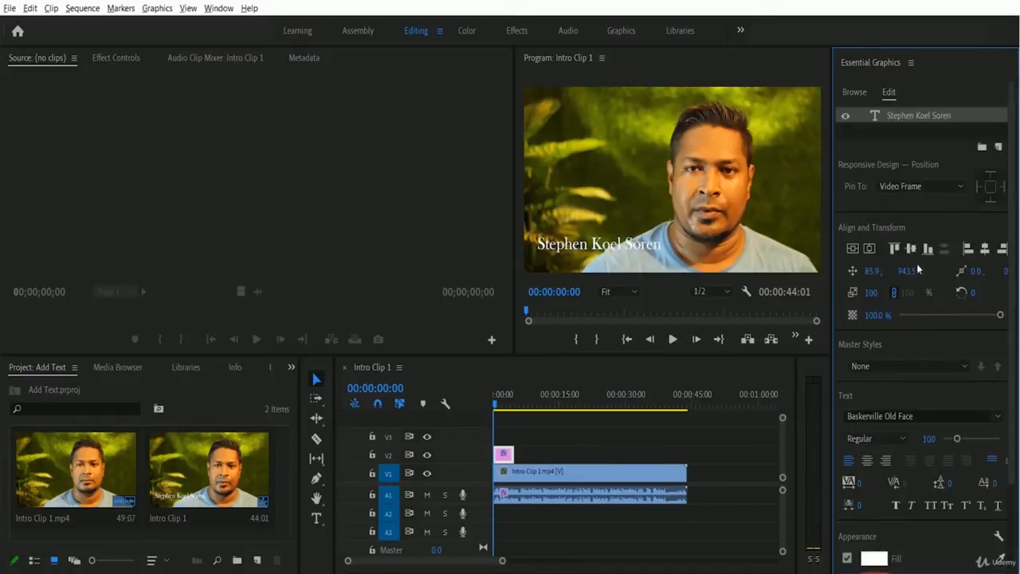
scroll(954, 314, "down", 3)
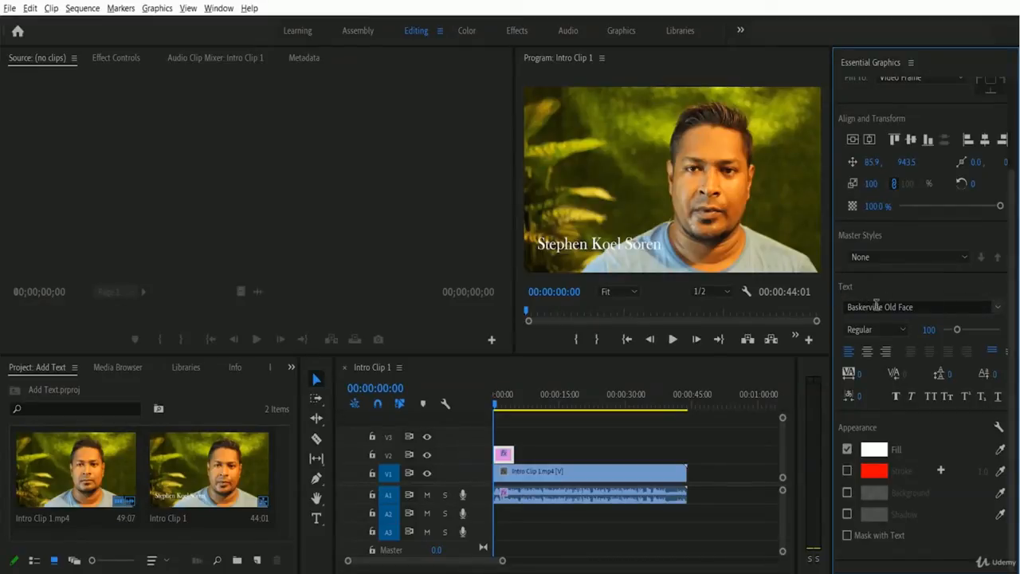
- Change the title font to Ethnocentric, filtering the font list with 'eth'
left_click(997, 307)
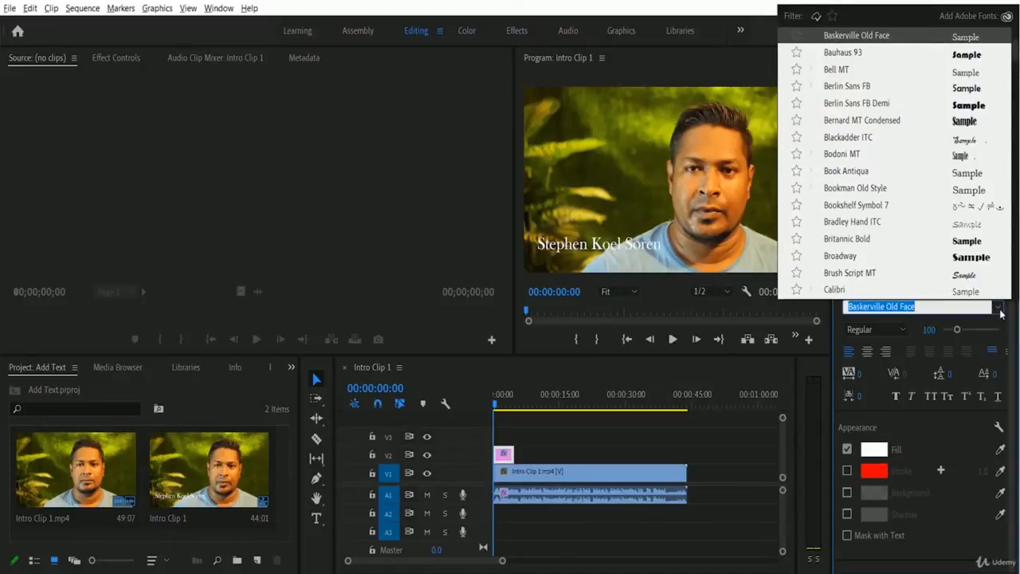
type("r")
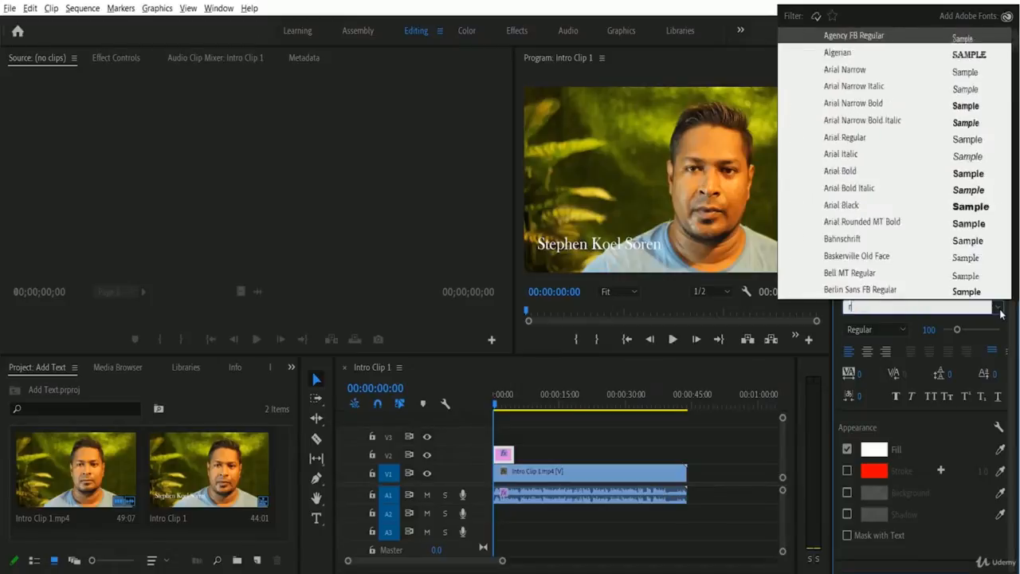
key("BackSpace")
type("eth")
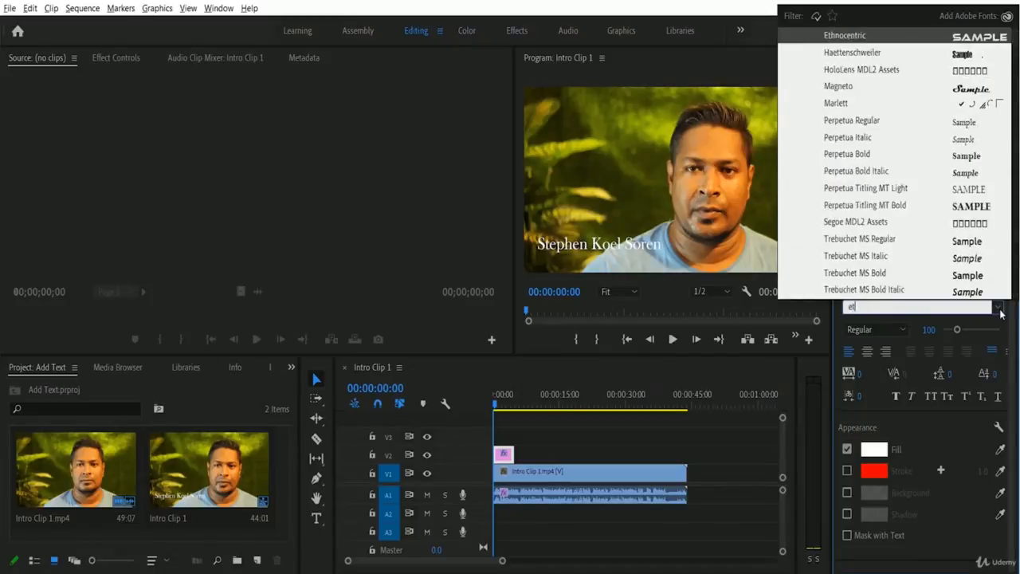
left_click(861, 36)
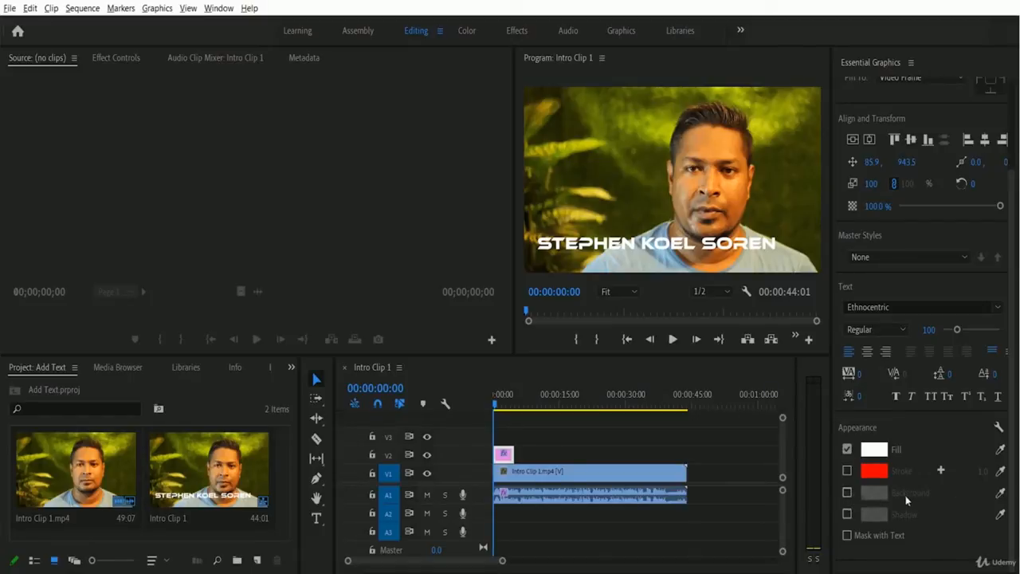
- Enable the title's Background box and set its opacity to about 50%
left_click(846, 492)
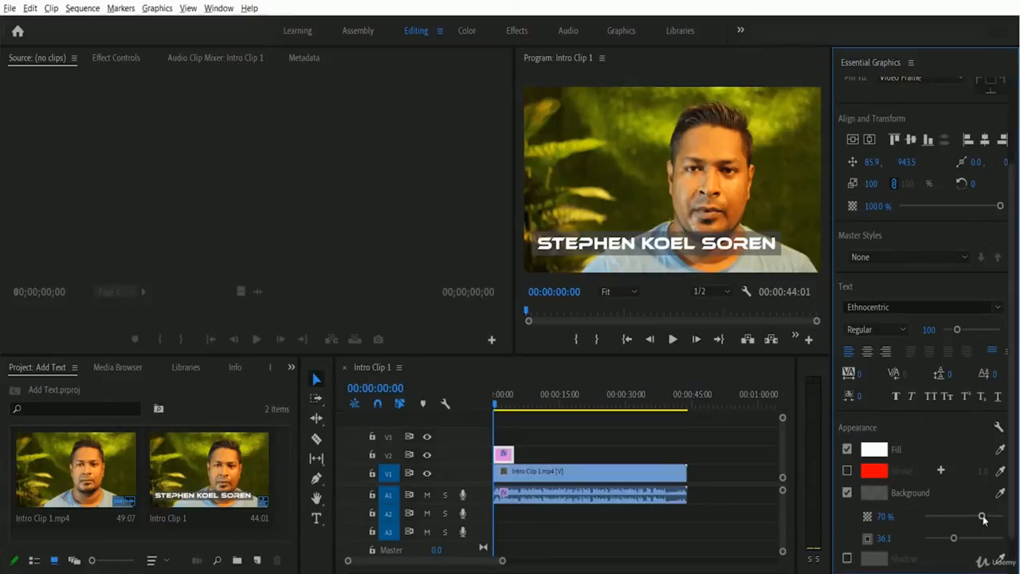
left_click_drag(982, 517, 947, 523)
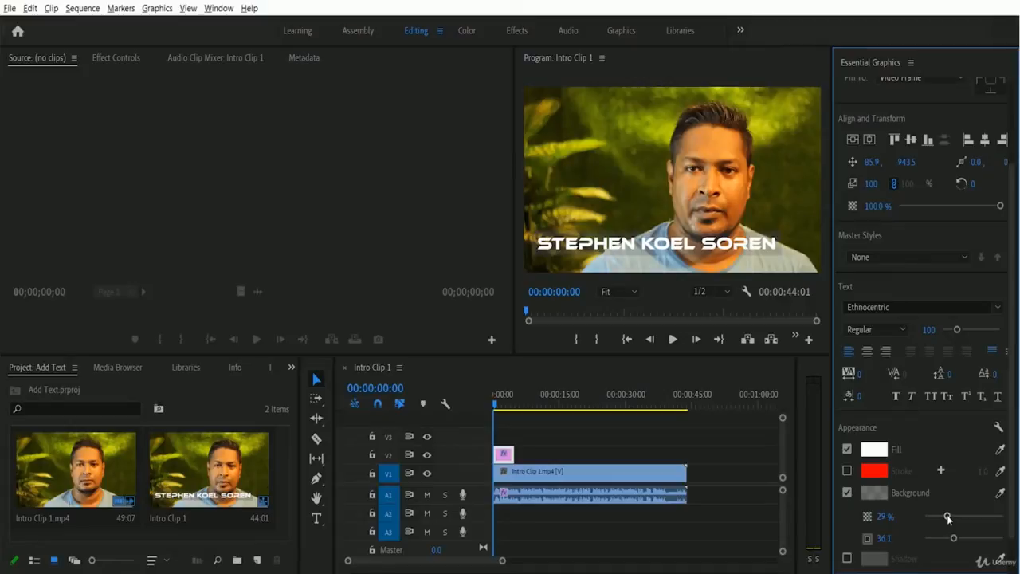
left_click_drag(947, 517, 1009, 520)
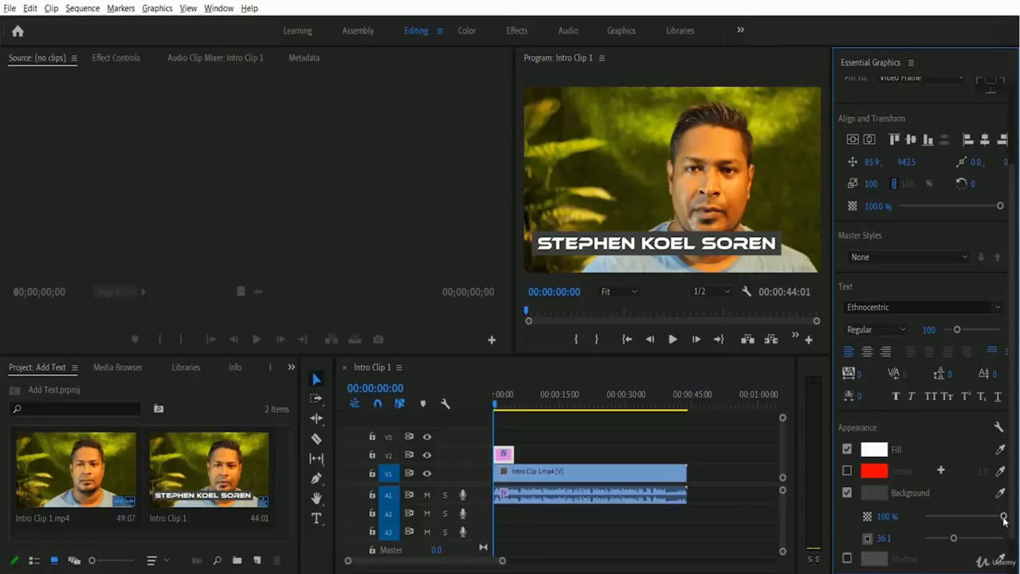
left_click_drag(1003, 518, 963, 521)
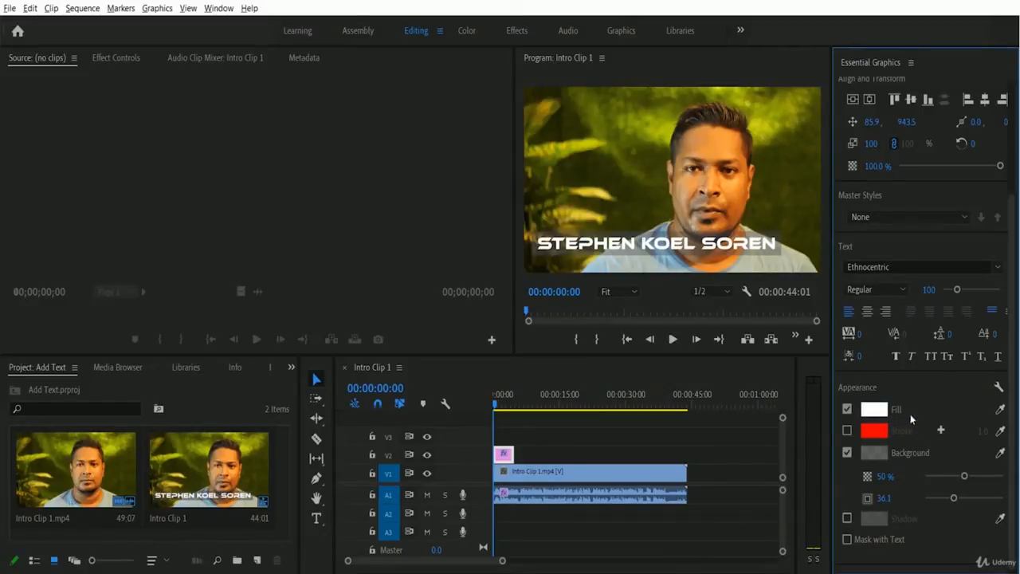
- Change the title text fill colour from white to pink FC0795
left_click(880, 411)
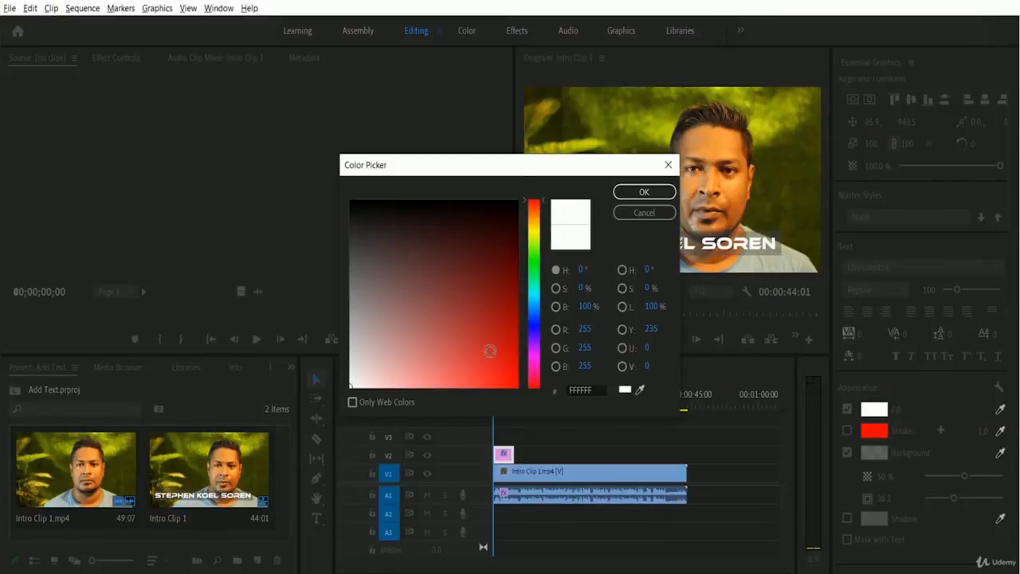
left_click(534, 370)
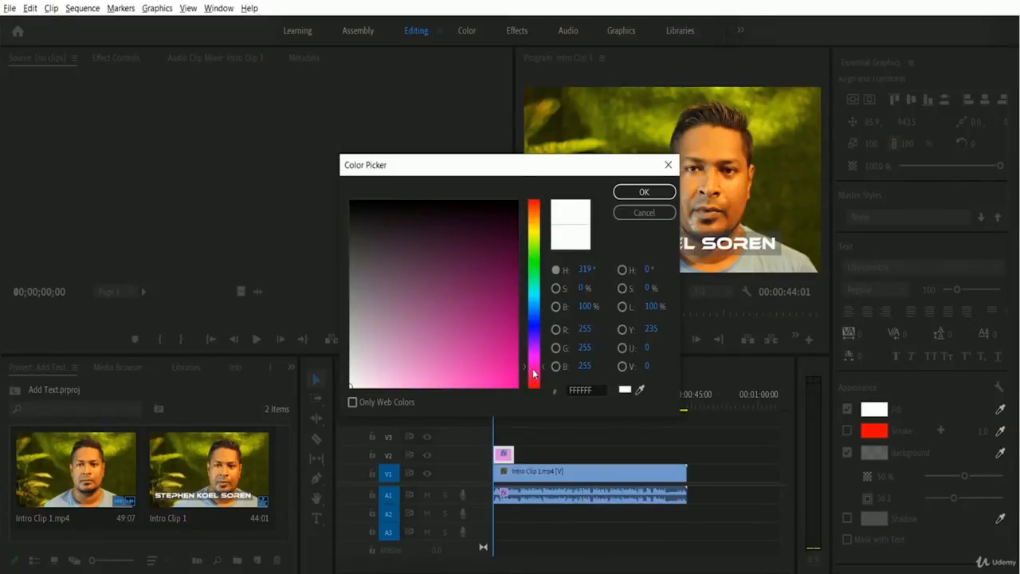
left_click(513, 380)
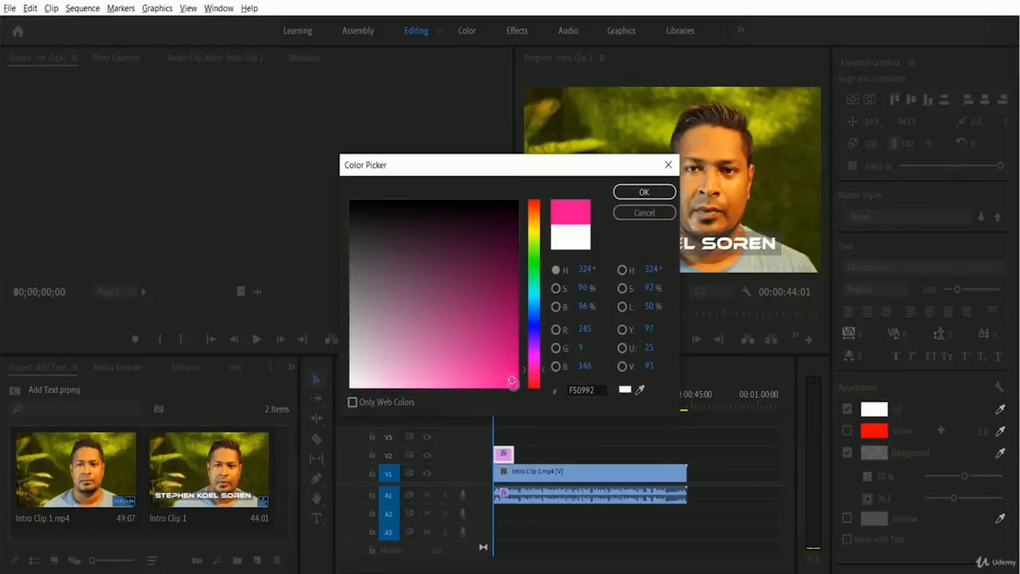
left_click(514, 385)
left_click(644, 193)
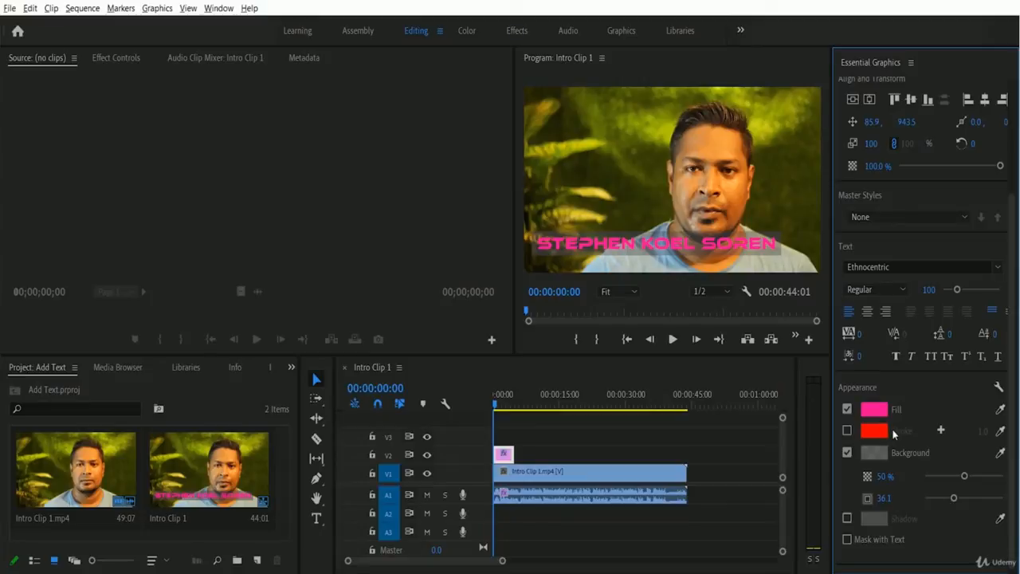
- Add a pure white (FFFFFF) stroke around the title text
left_click(847, 430)
left_click(875, 431)
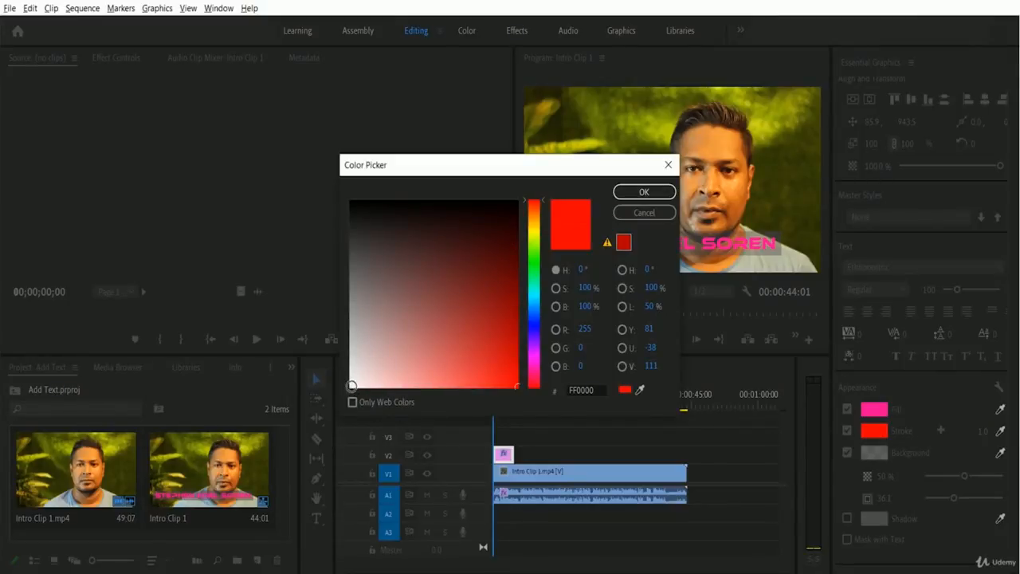
left_click(351, 386)
left_click_drag(351, 386, 349, 389)
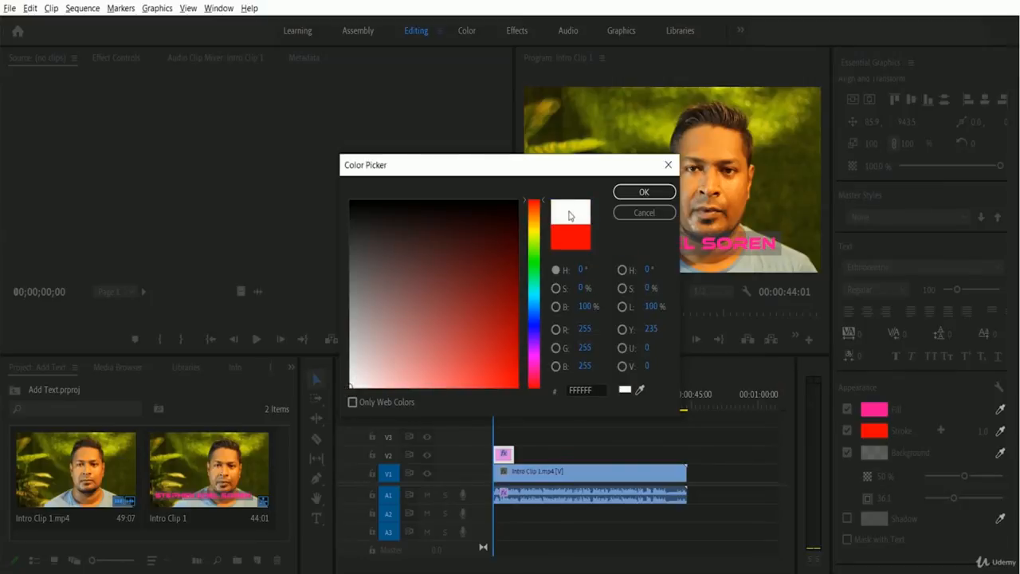
left_click(666, 193)
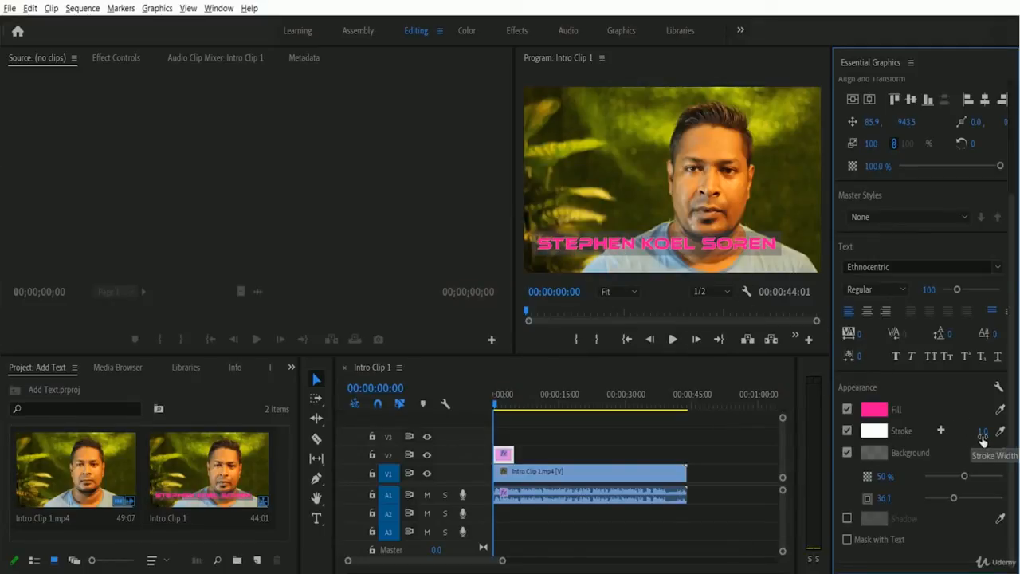
- Save the project and set the stroke width to 5
key("ctrl+s")
left_click(984, 432)
type("5")
key("Return")
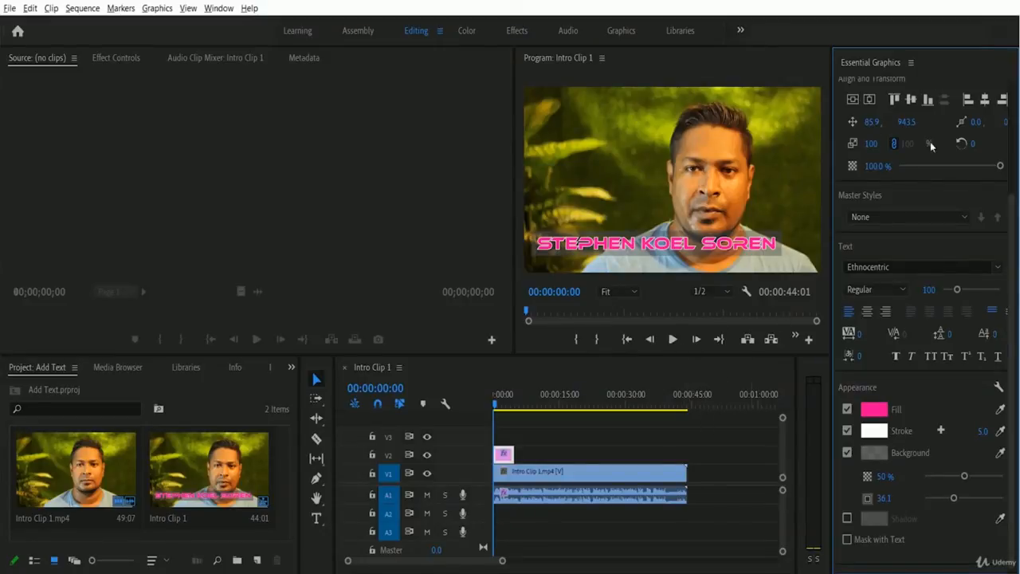
- Close the Essential Graphics panel, preview the sequence in the Program monitor, and select the title clip
left_click(910, 63)
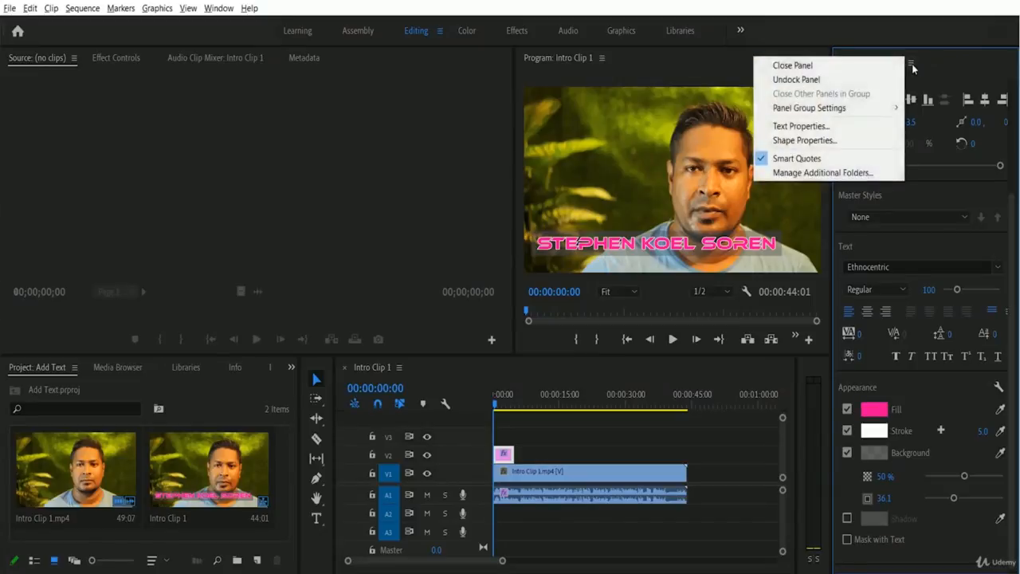
left_click(842, 69)
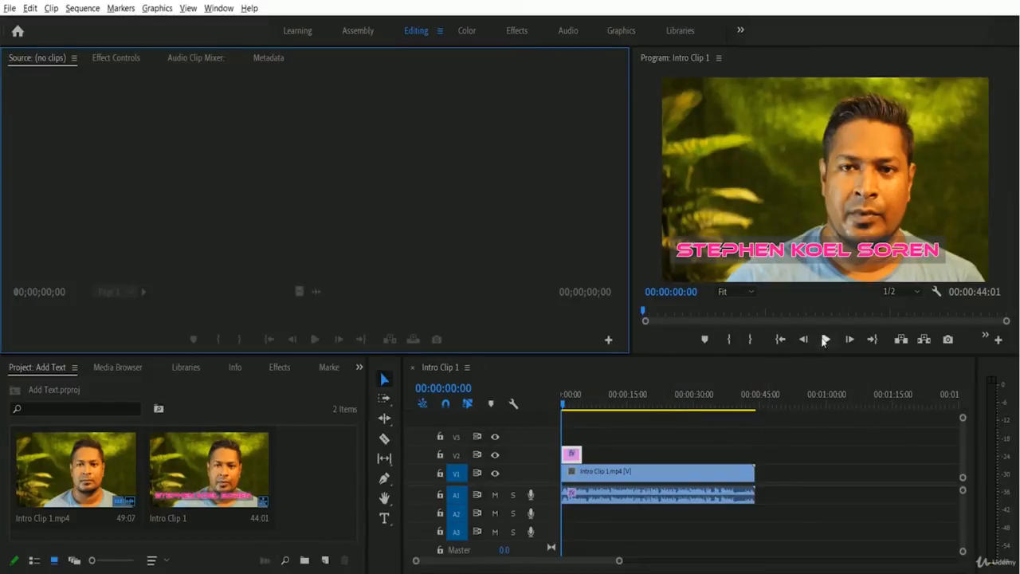
left_click(825, 340)
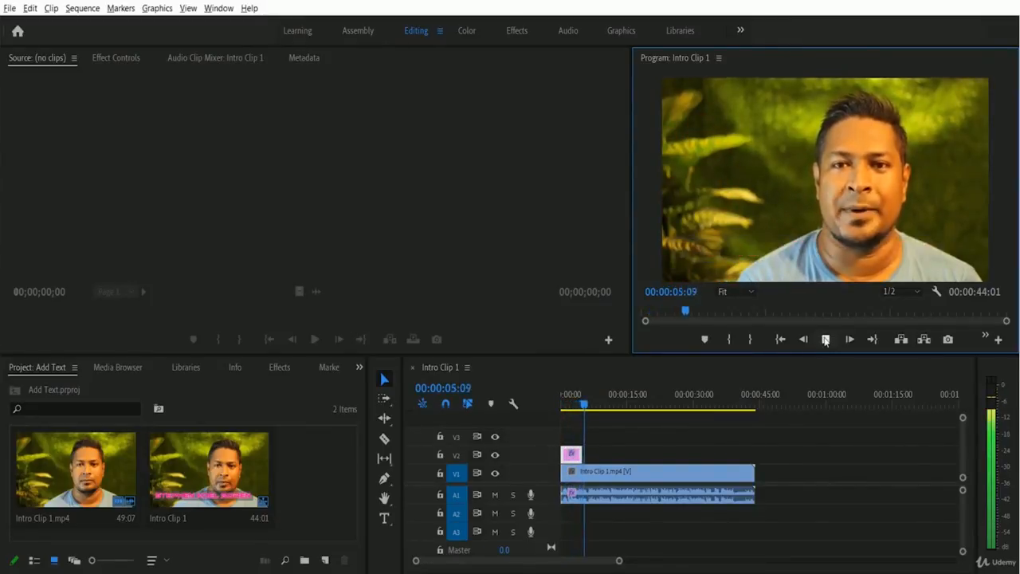
left_click(825, 340)
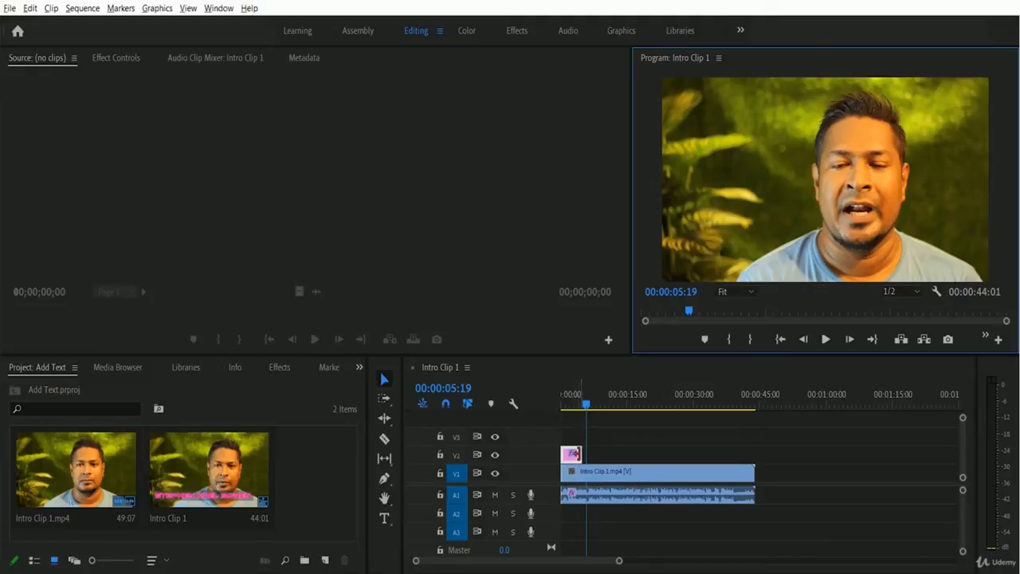
left_click(573, 457)
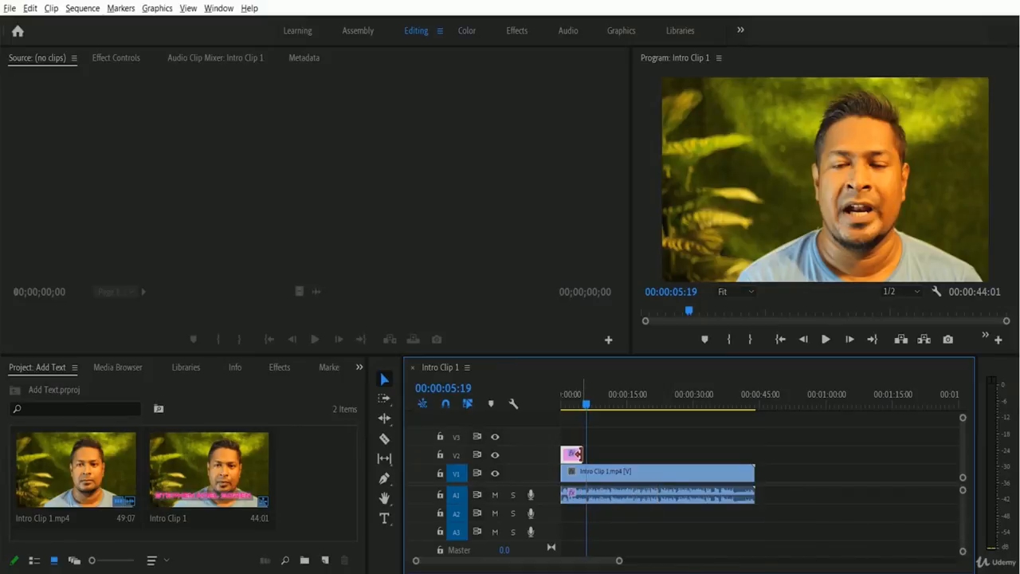
- Extend the V2 title clip and preview it, then trim it back to end before 00:00:04:19
left_click_drag(578, 453, 608, 453)
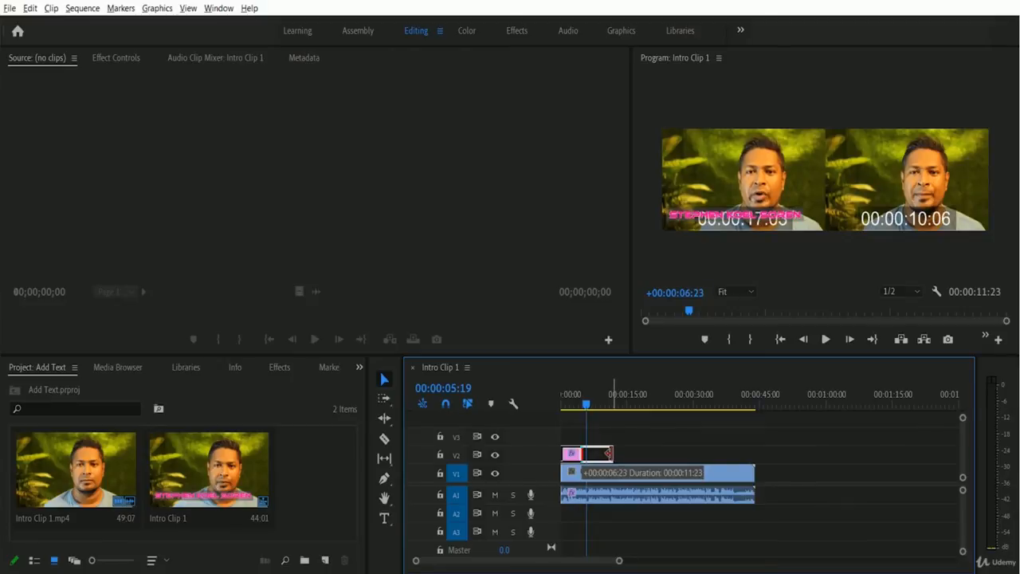
left_click_drag(609, 453, 611, 454)
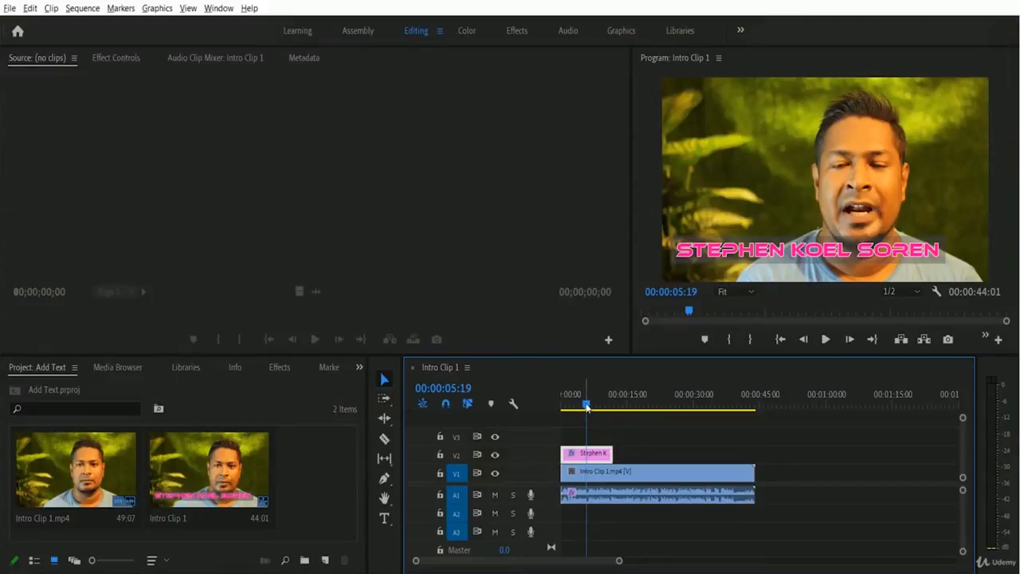
left_click_drag(586, 406, 522, 410)
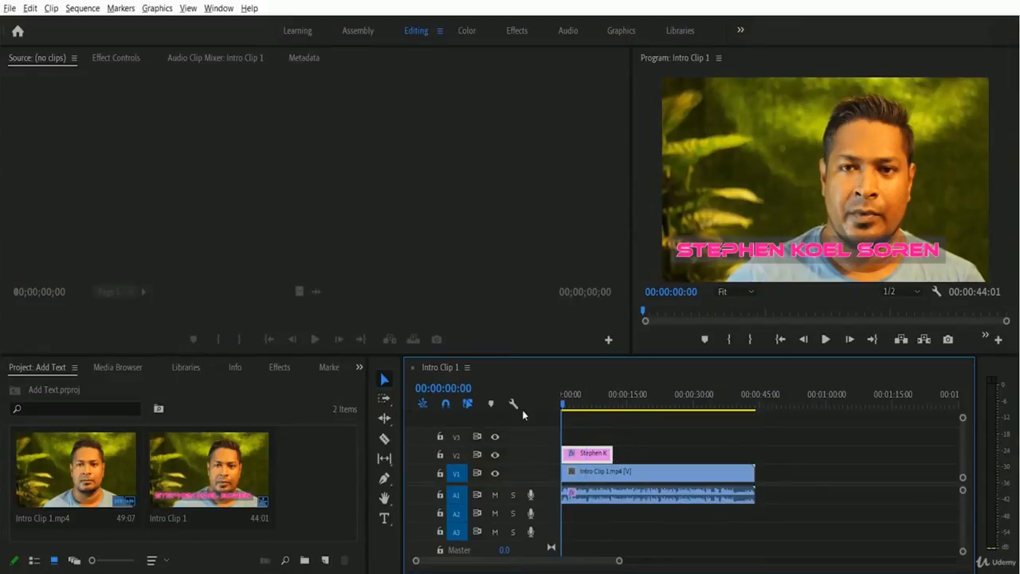
left_click(826, 339)
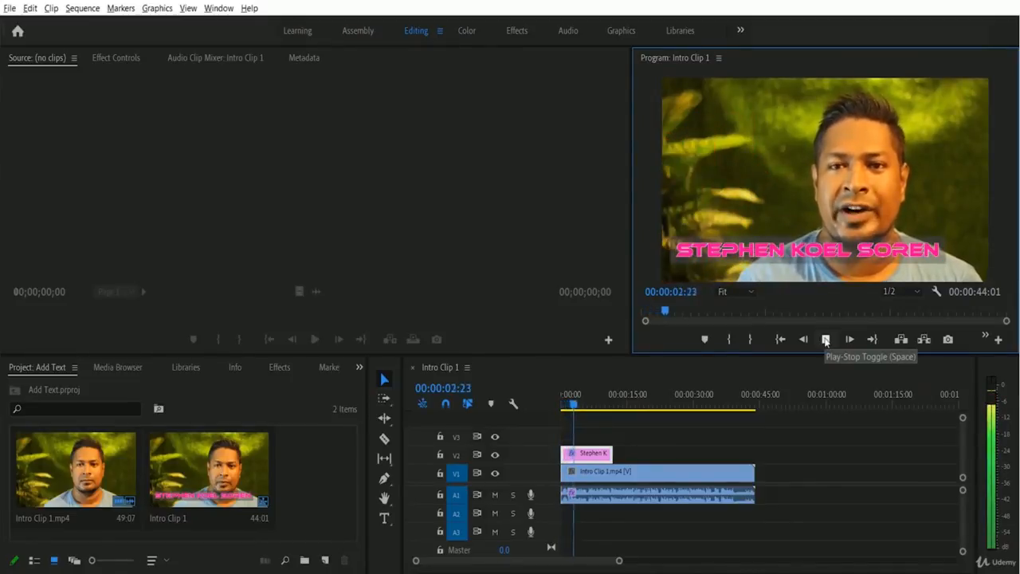
left_click(825, 339)
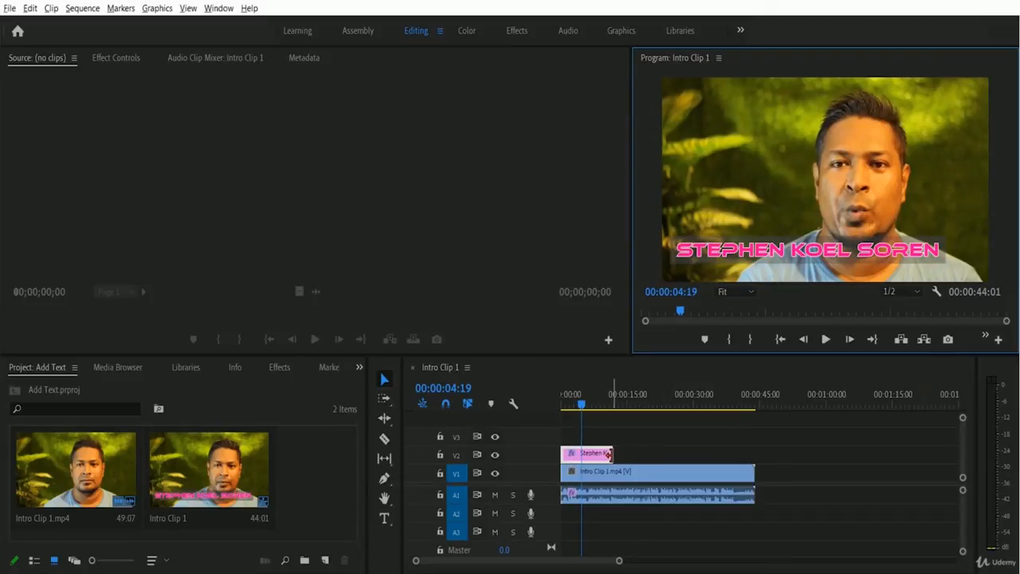
left_click_drag(608, 453, 580, 453)
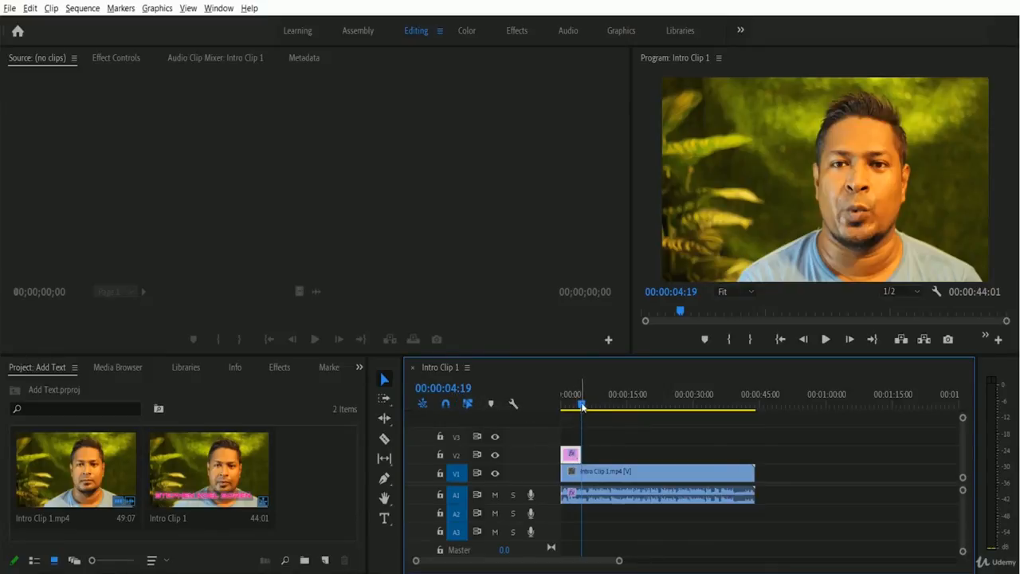
left_click_drag(582, 406, 562, 405)
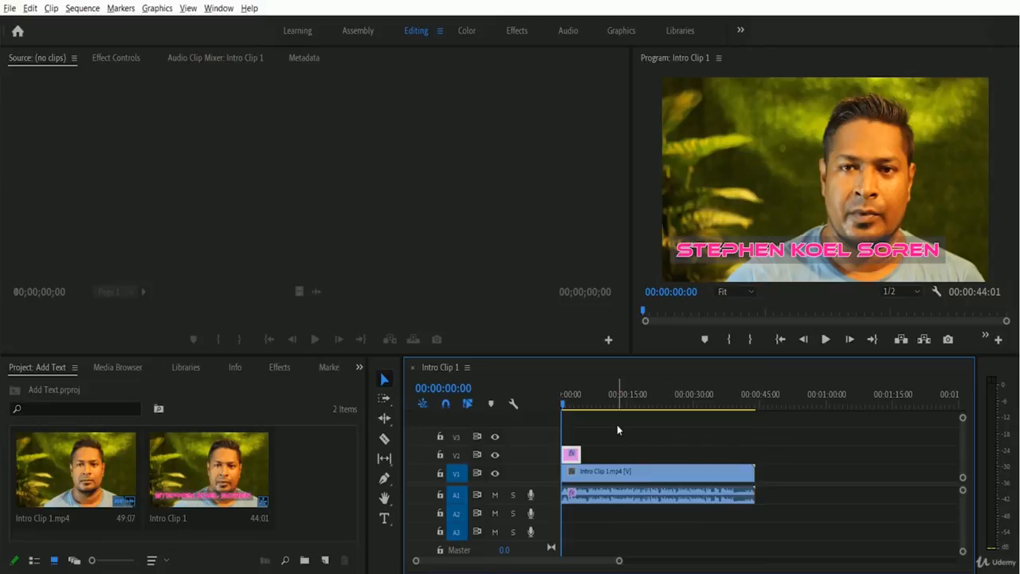
- Open the Effects panel and clear the old search text
left_click(280, 367)
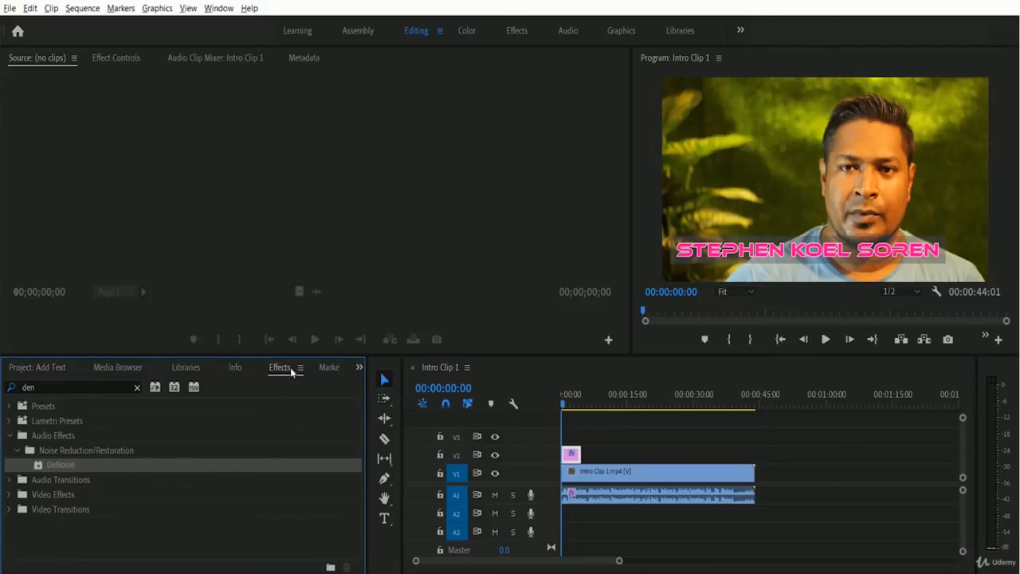
double_click(35, 386)
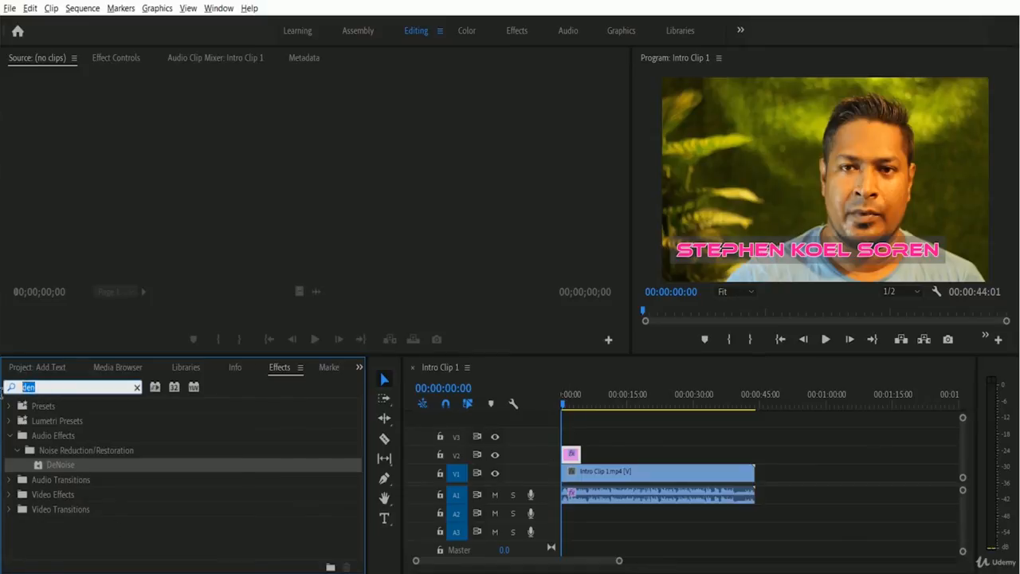
key("BackSpace")
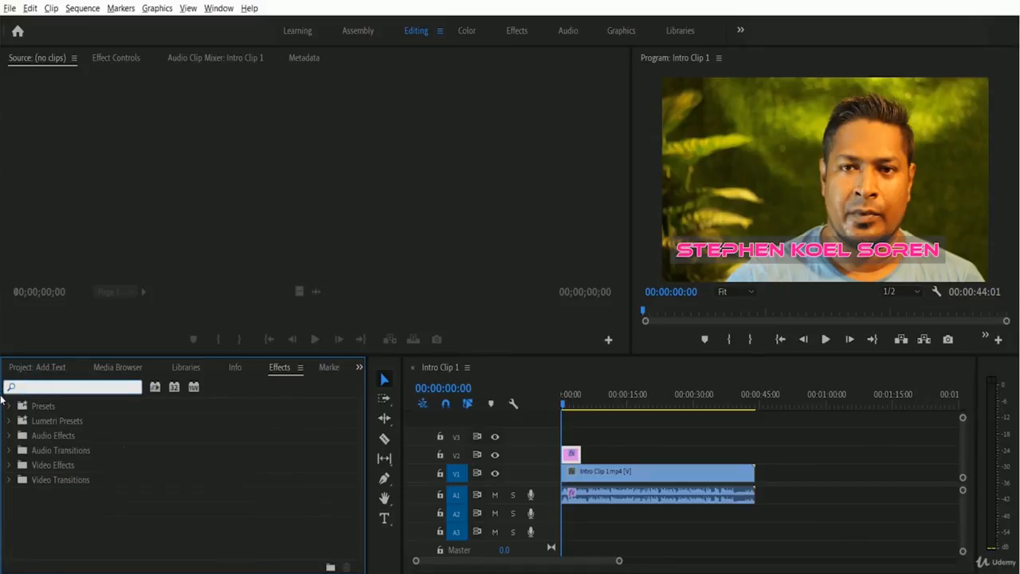
- Expand Video Transitions > Dissolve and drag Cross Dissolve toward the title clip
left_click(10, 481)
scroll(101, 482, "down", 1)
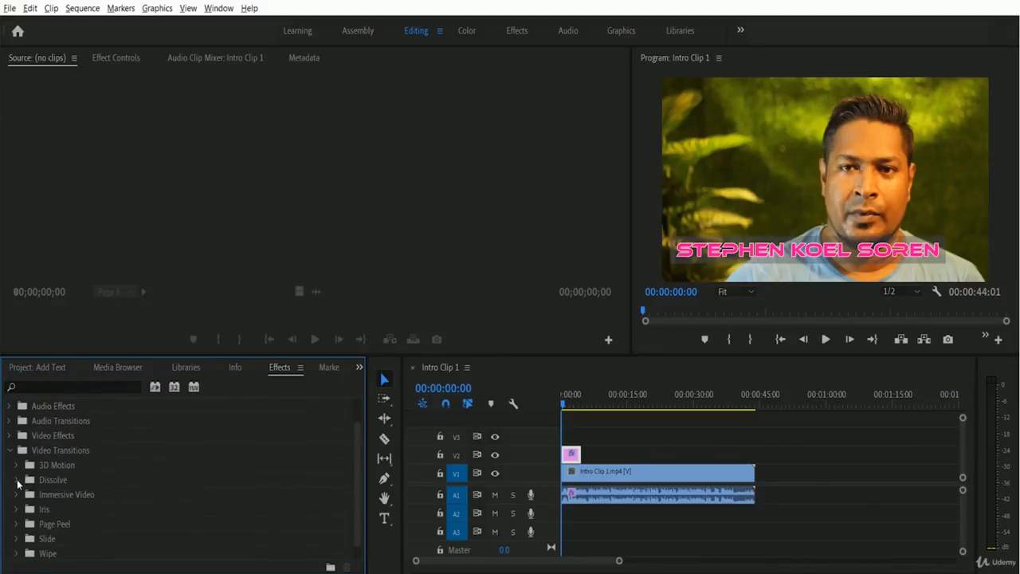
left_click(16, 479)
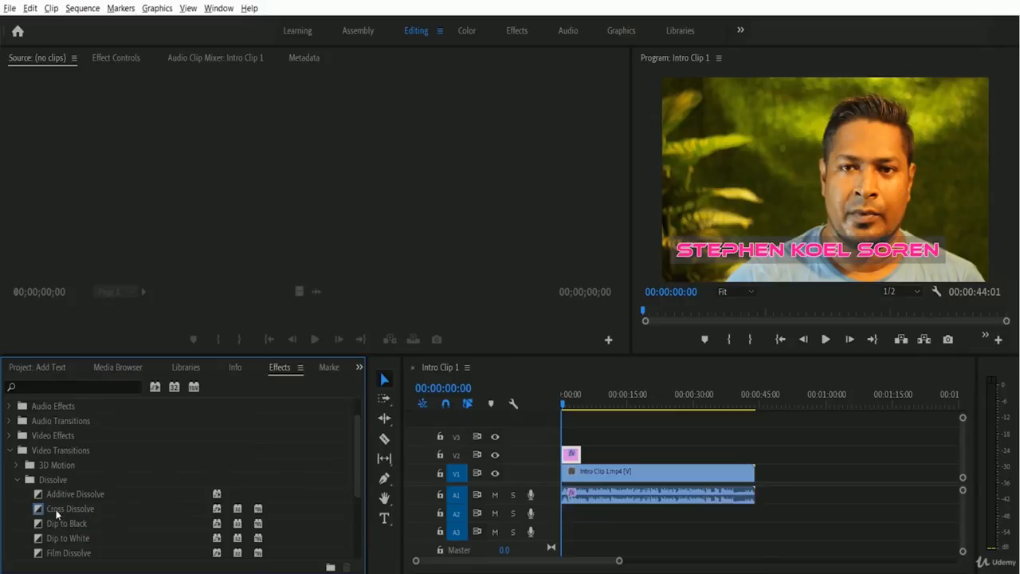
left_click_drag(57, 514, 569, 452)
left_click(56, 508)
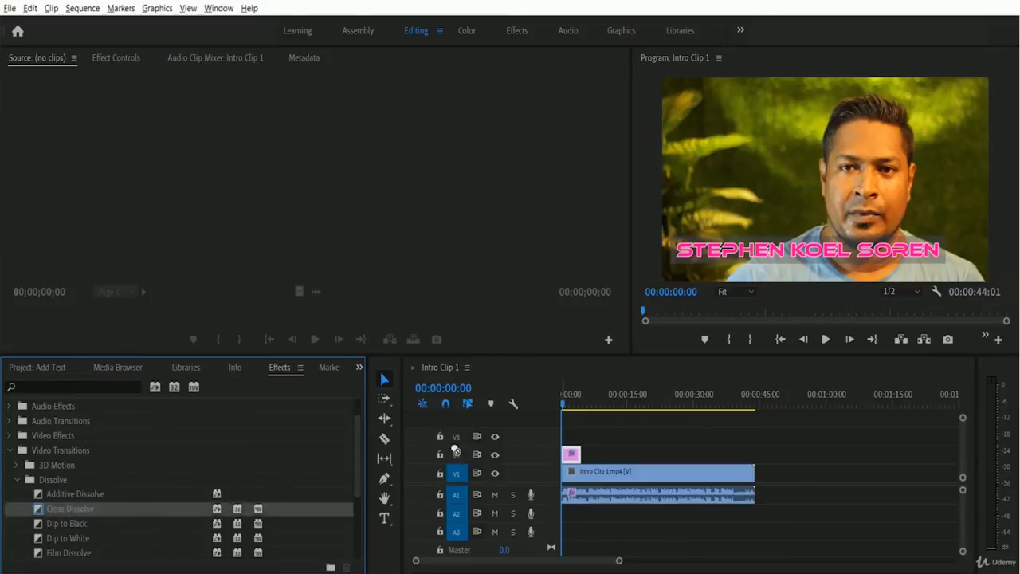
- Drop Cross Dissolve onto the start of the V2 title clip and play back the fade
left_click_drag(454, 449, 568, 458)
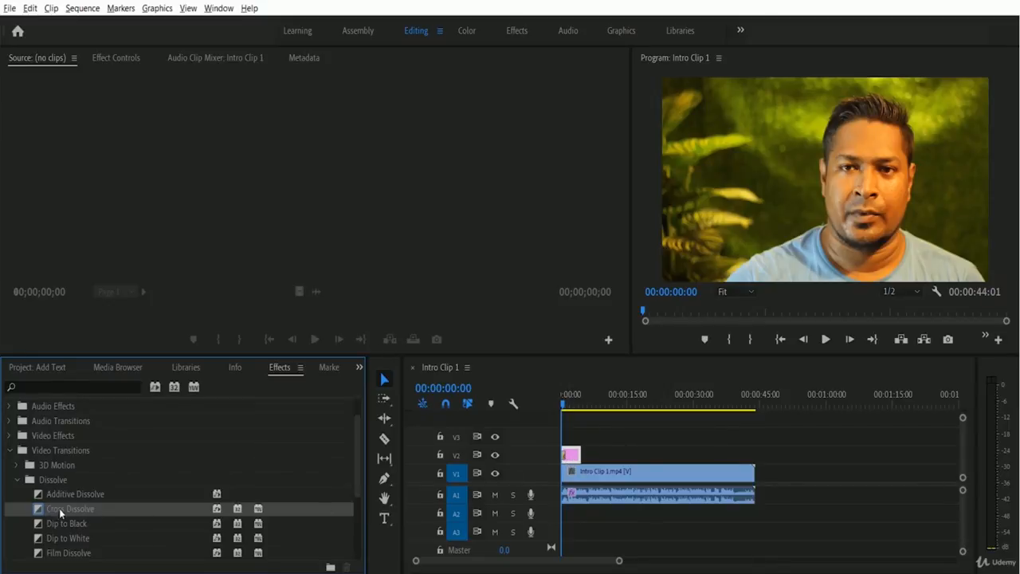
left_click_drag(59, 508, 582, 456)
left_click(827, 340)
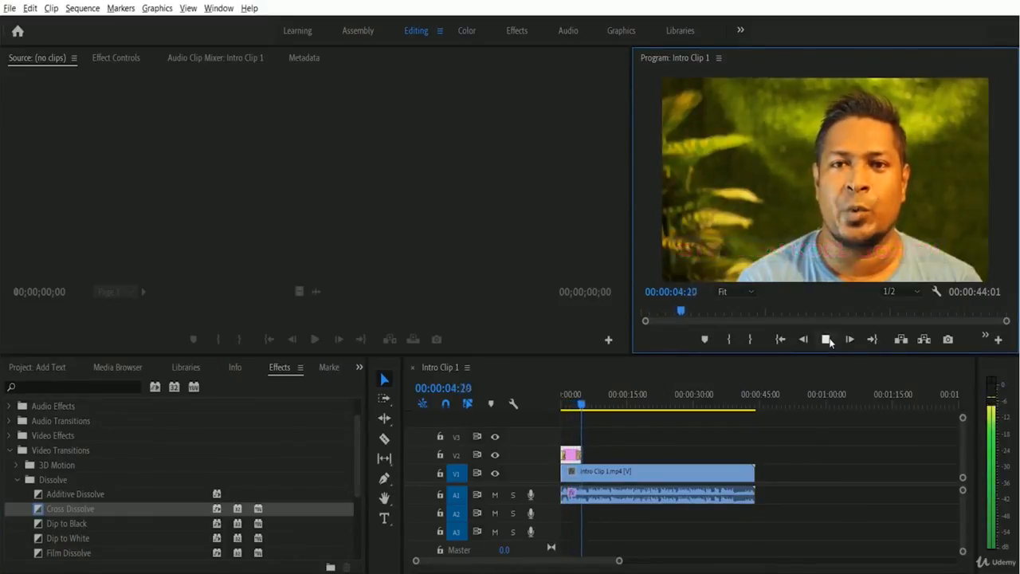
left_click(827, 340)
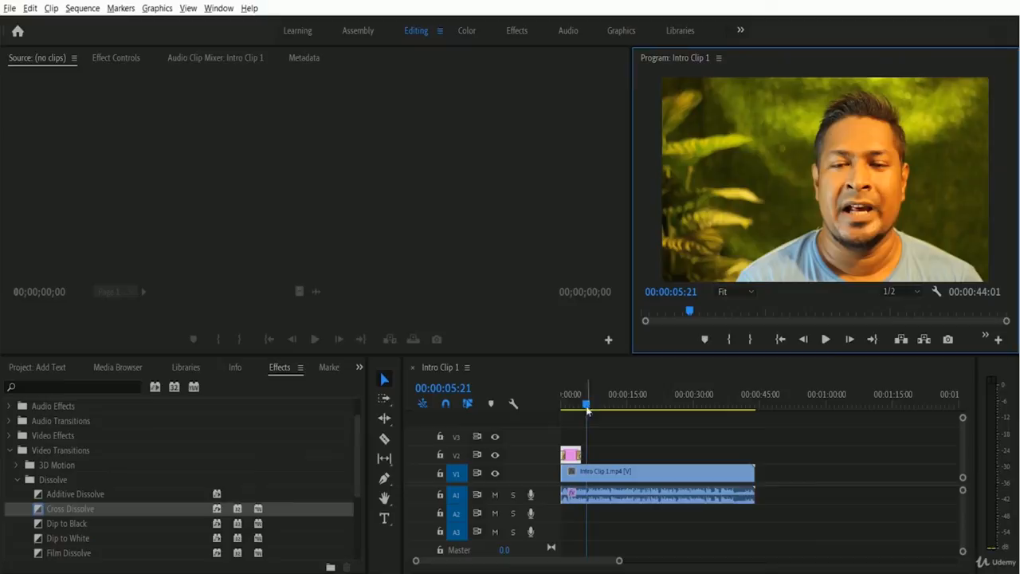
left_click_drag(587, 405, 539, 409)
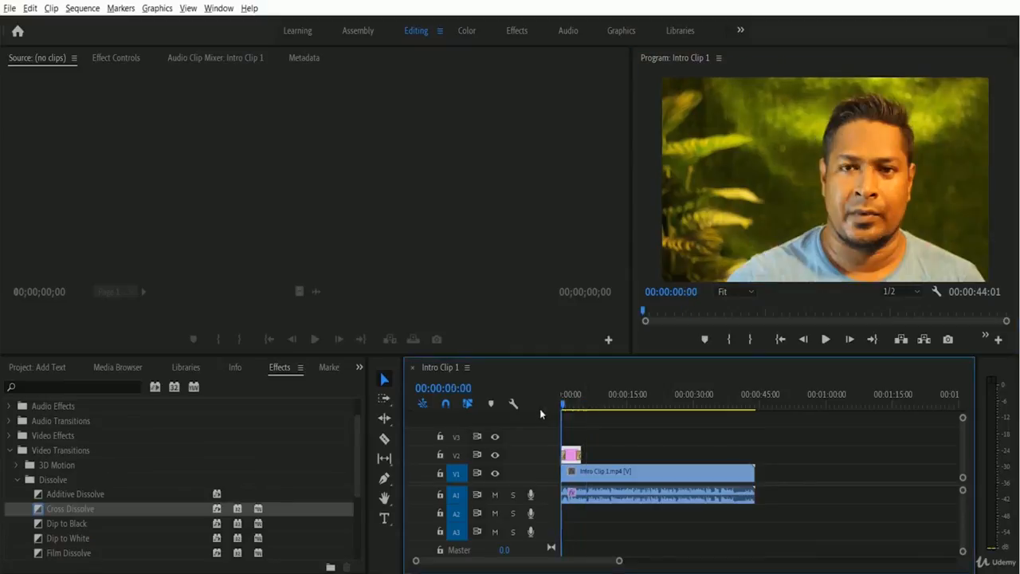
left_click(825, 340)
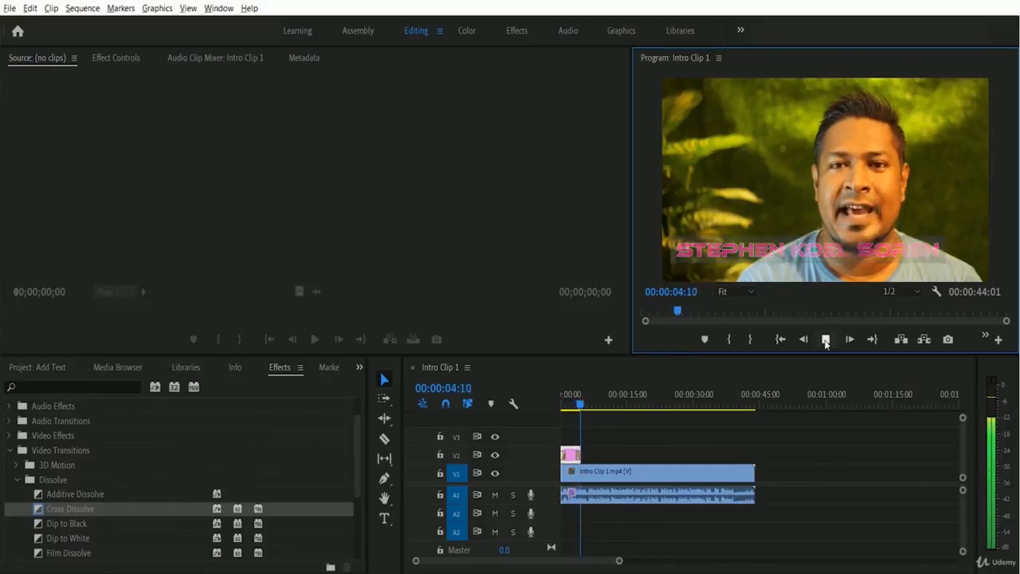
left_click(826, 340)
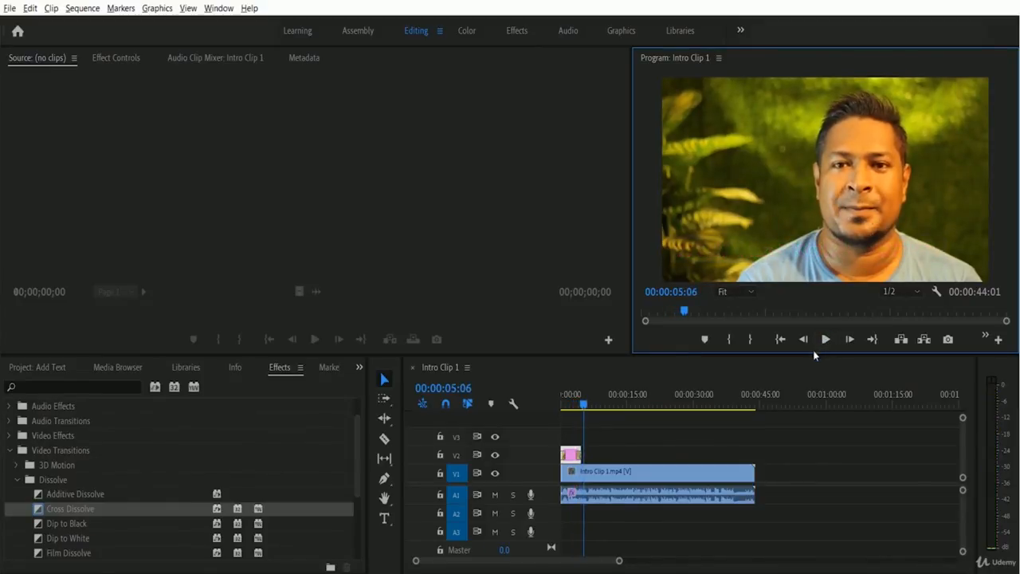